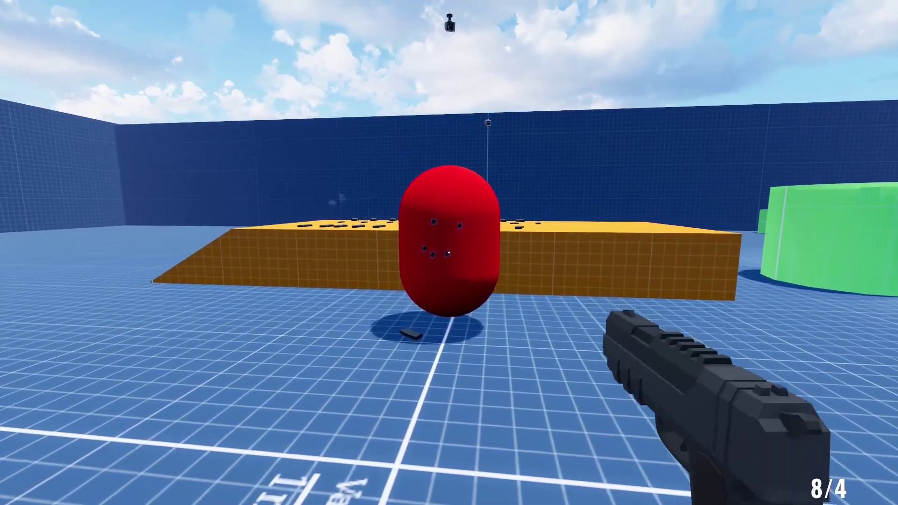
left_click(449, 252)
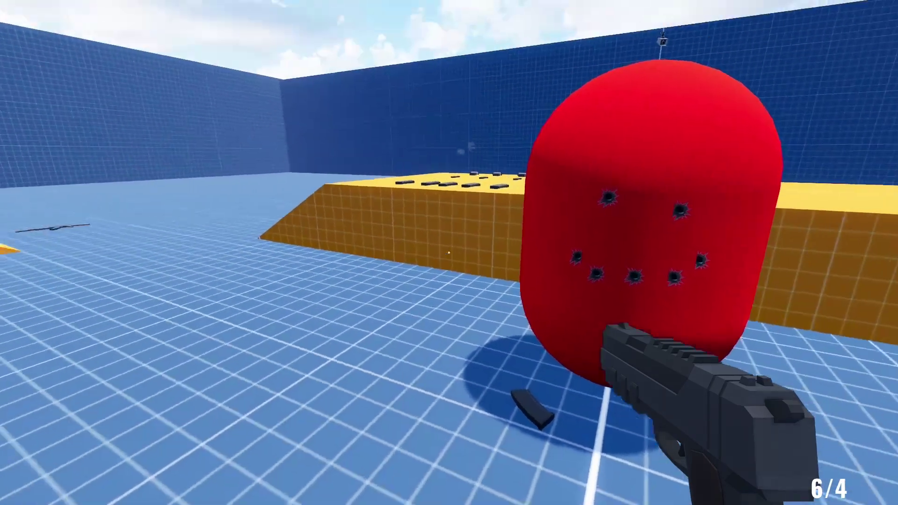
Shoot the red capsule with the pistol, then reload and fire long rifle bursts at the wall
key("2")
key("3")
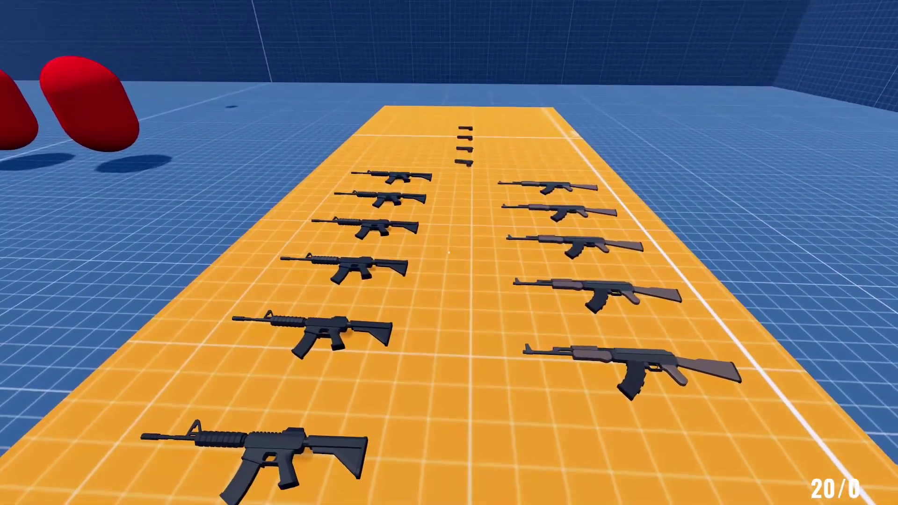
key("2")
left_click(449, 253)
key("r")
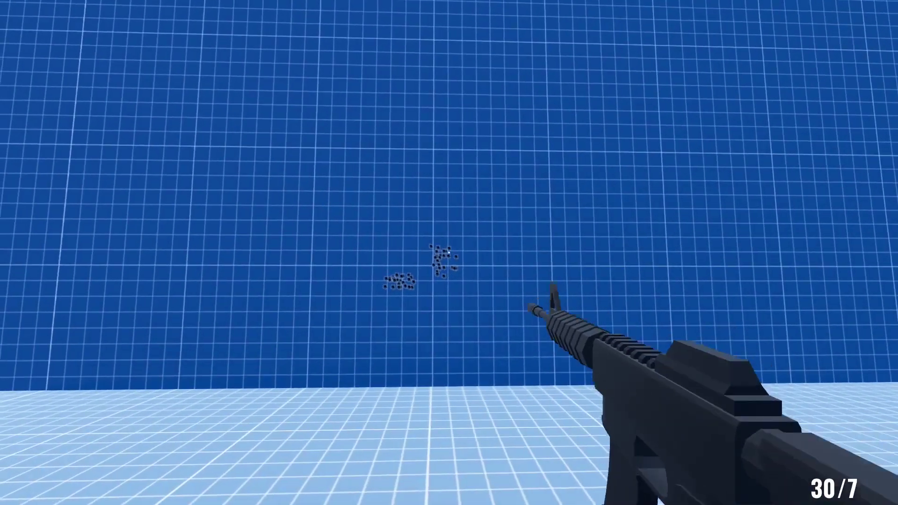
left_click(449, 252)
left_click_drag(448, 254, 449, 252)
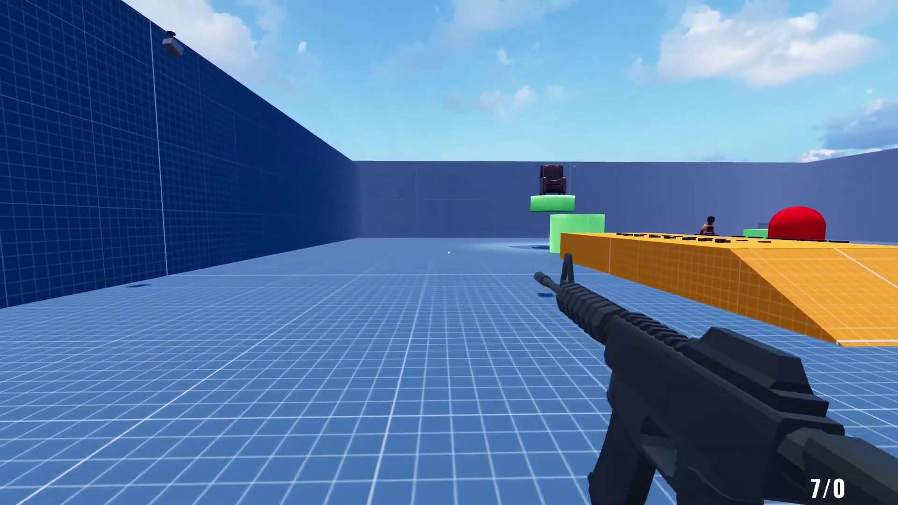
Walk up to the dropped rifles, swap the held rifle for the AK and gather ammo
key("w")
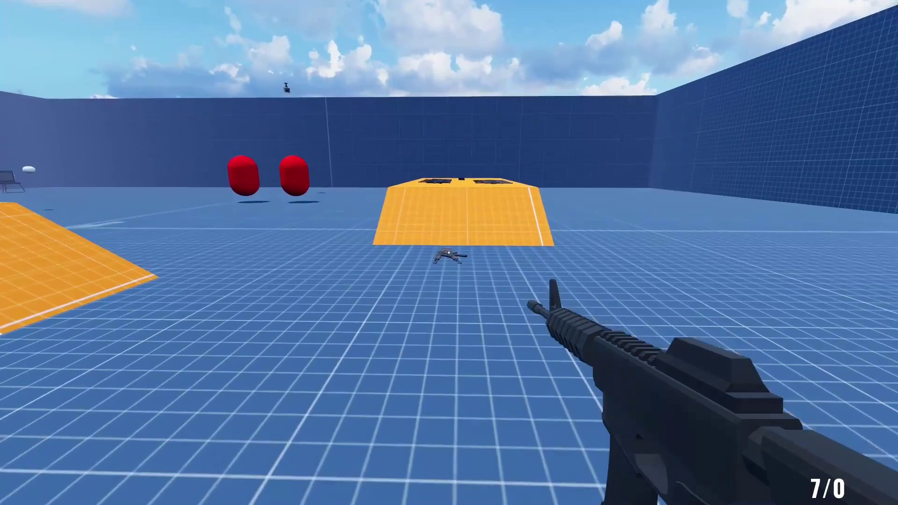
key("w")
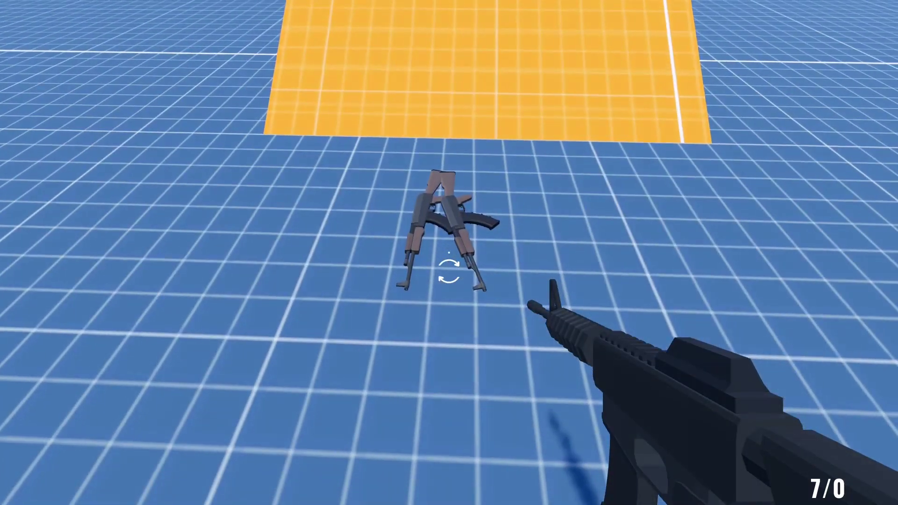
key("e")
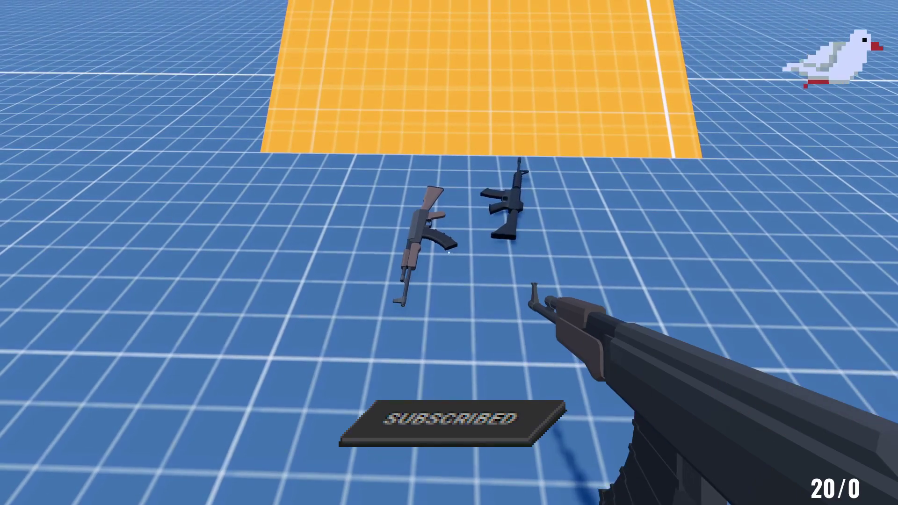
key("w")
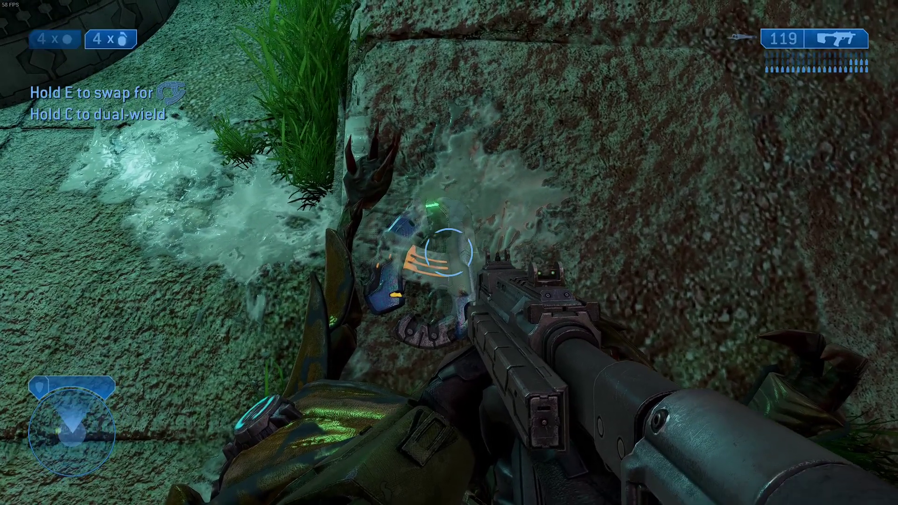
Switch to the plasma rifle and plasma grenades, then swap for the plasma pistol
key("Tab")
key("g")
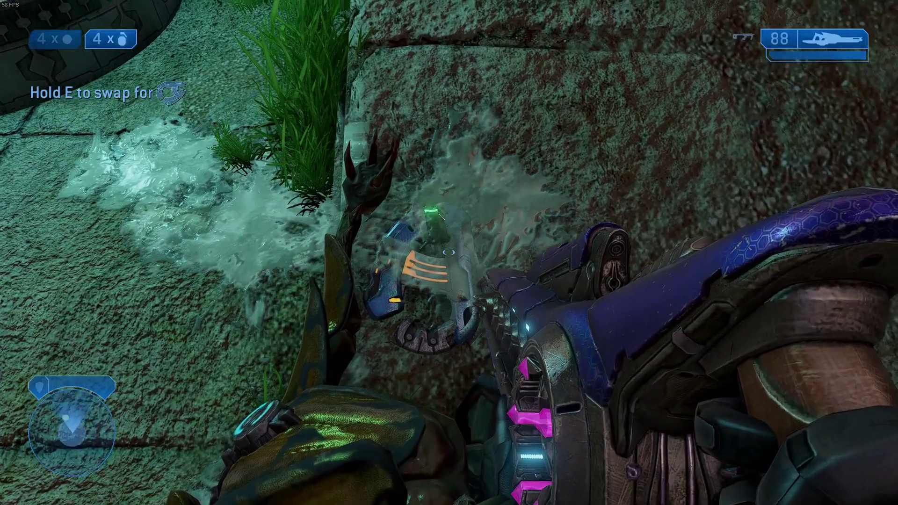
key("e")
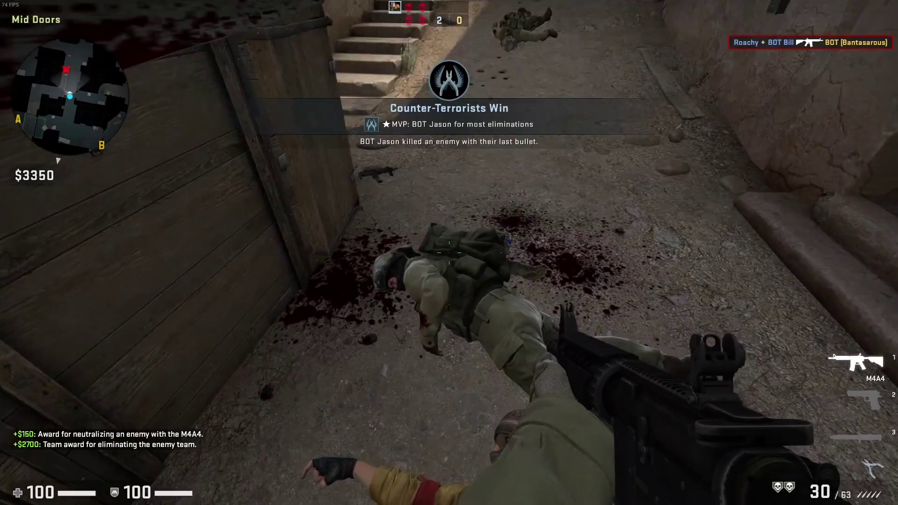
Drop the M4A4, advance around the corner and shoot the enemy with the AK-47
key("g")
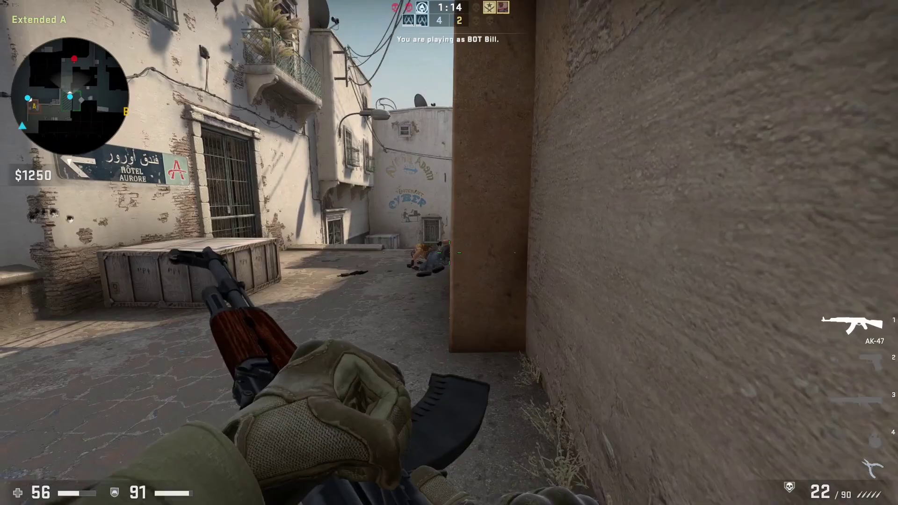
key("w")
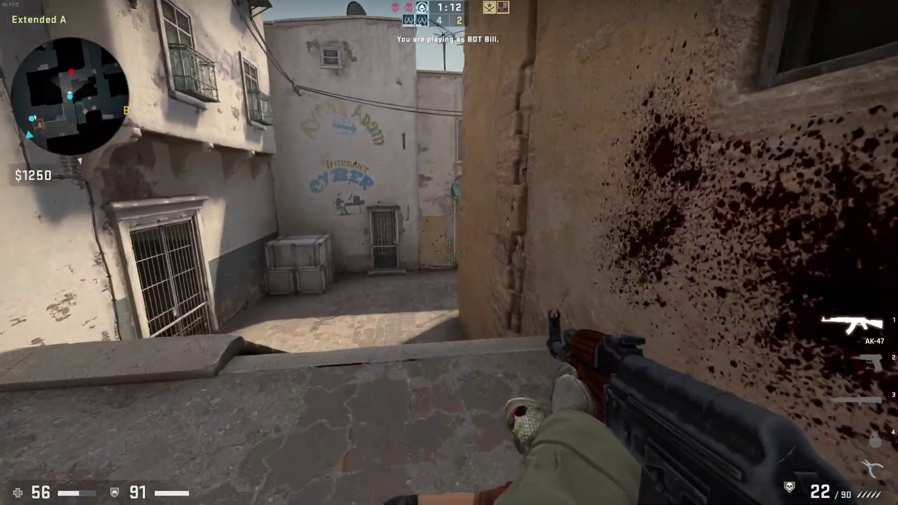
key("w")
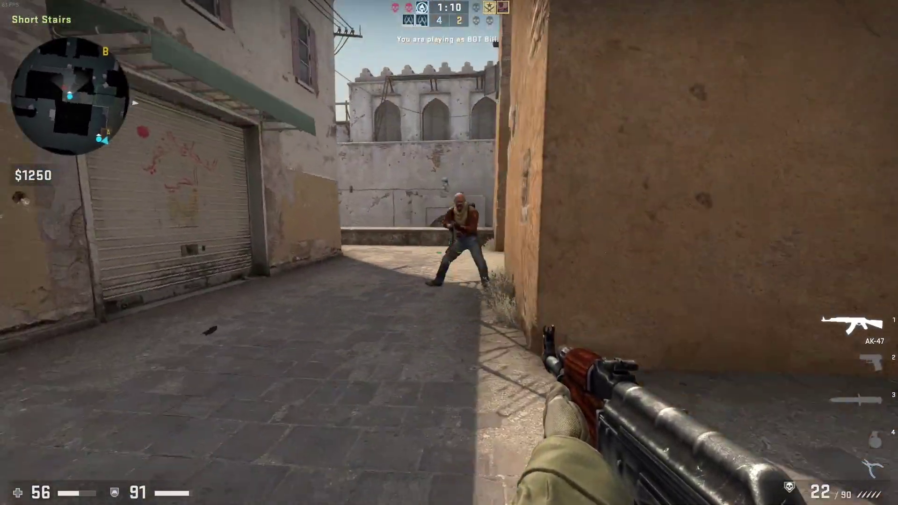
left_click(449, 252)
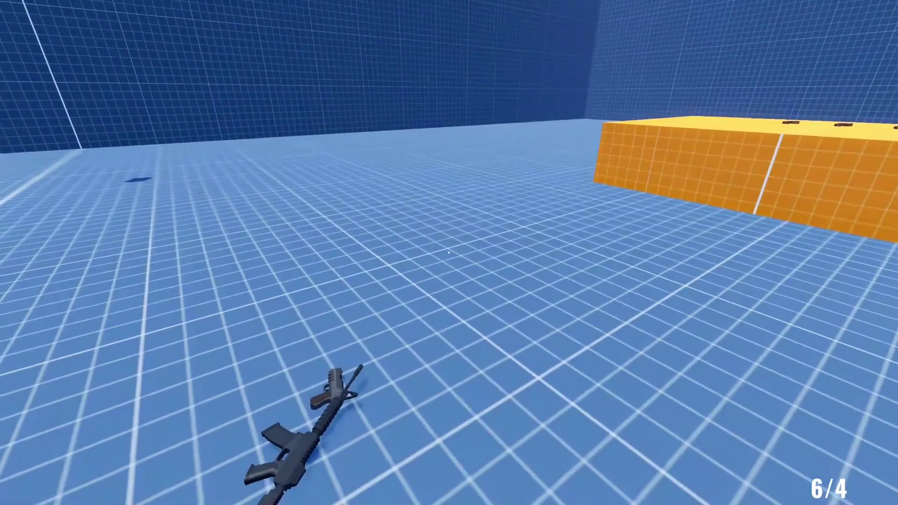
Throw the AK into the world twice and pick it back up while it floats
key("1")
key("g")
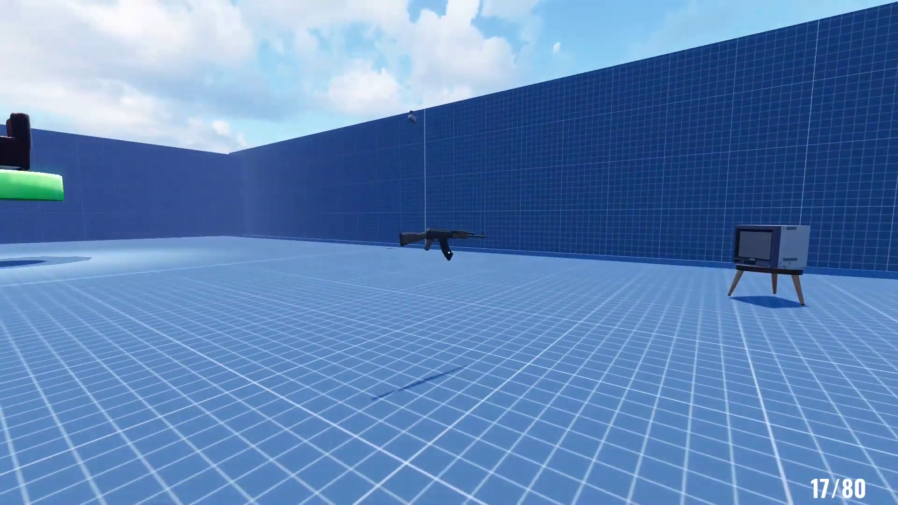
key("w")
key("e")
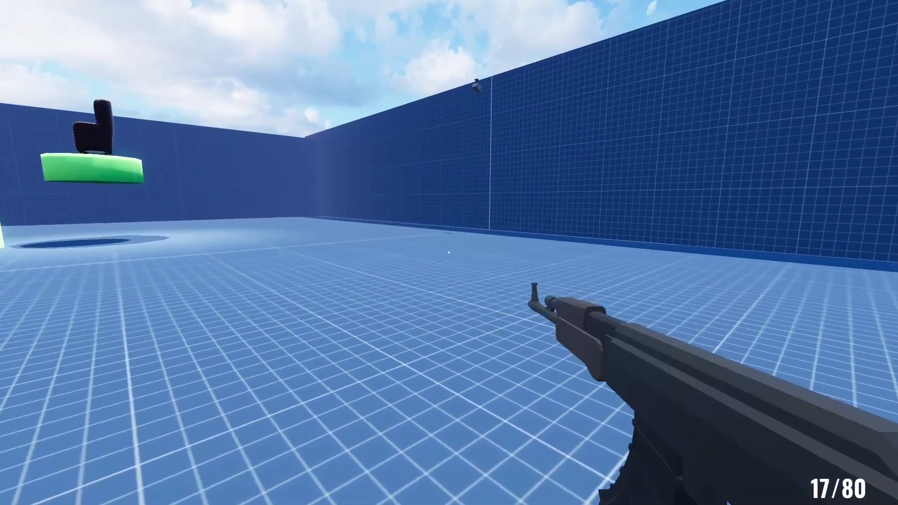
key("g")
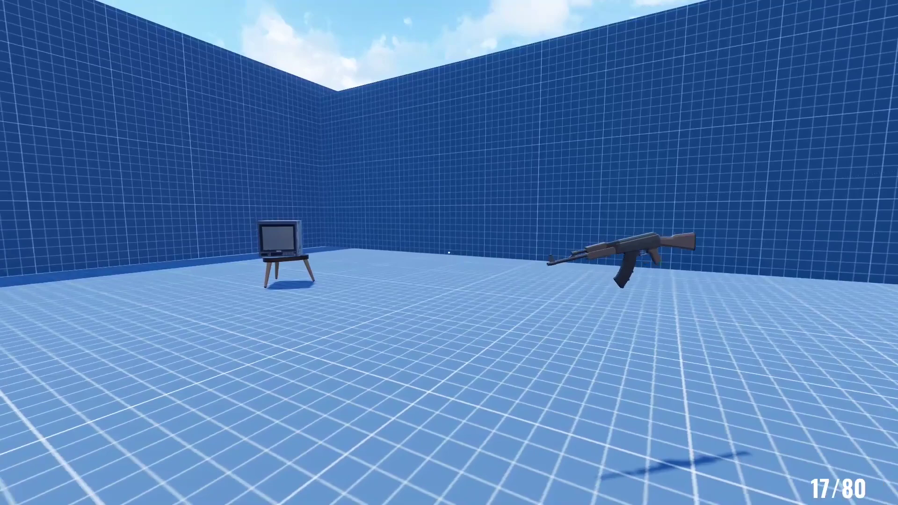
key("w")
key("e")
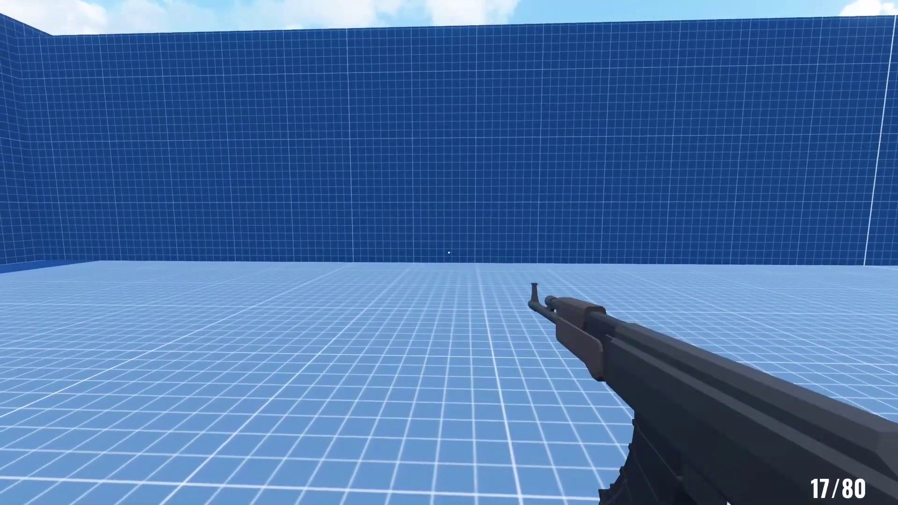
Split the Drop function's apply_impulse line so the dropped rifle lands on the floor
key("g")
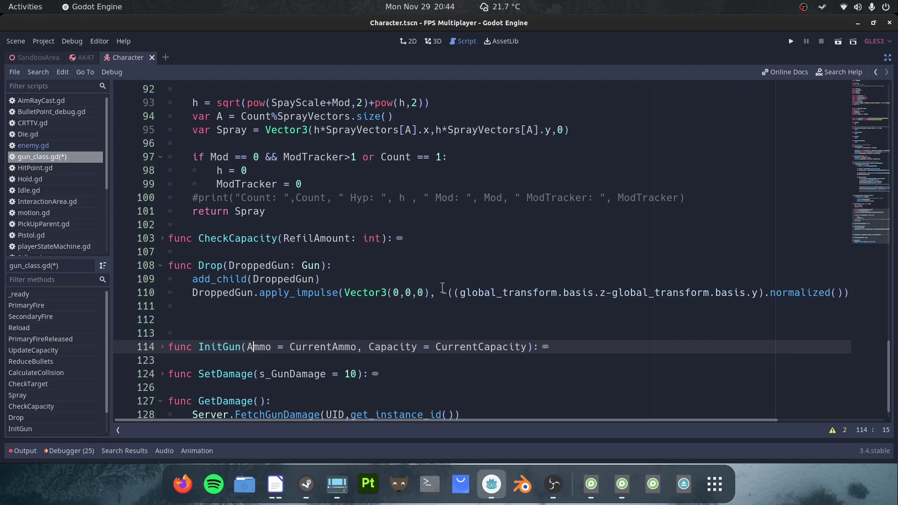
key("Return")
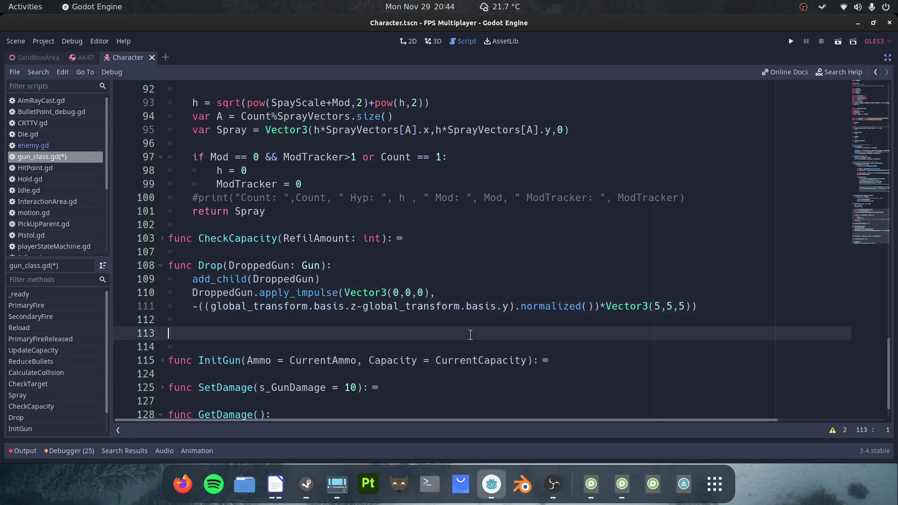
key("g")
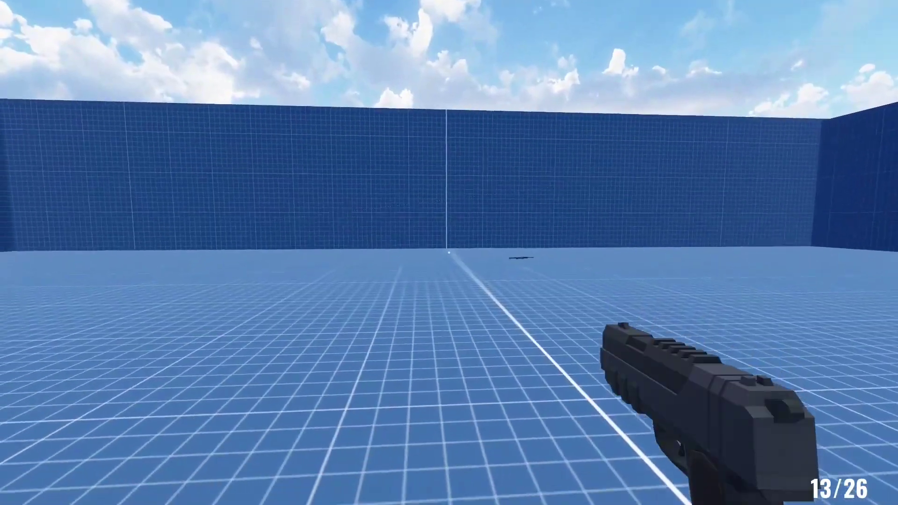
Drop the equipped pistol onto the floor
key("g")
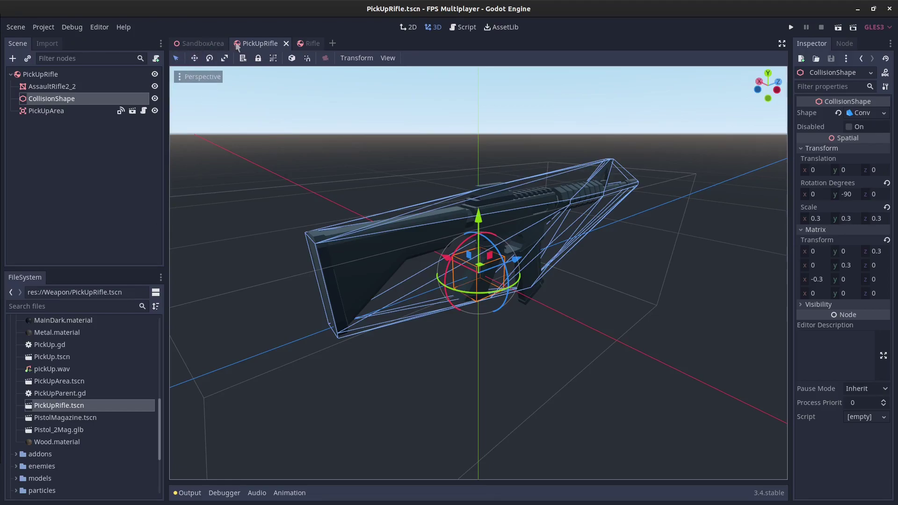
Inspect the Rifle scene and the PickUpRifle scene's PickUpArea node, orbiting the pickup rifle
left_click(309, 44)
scroll(414, 148, "down", 2)
scroll(432, 157, "down", 2)
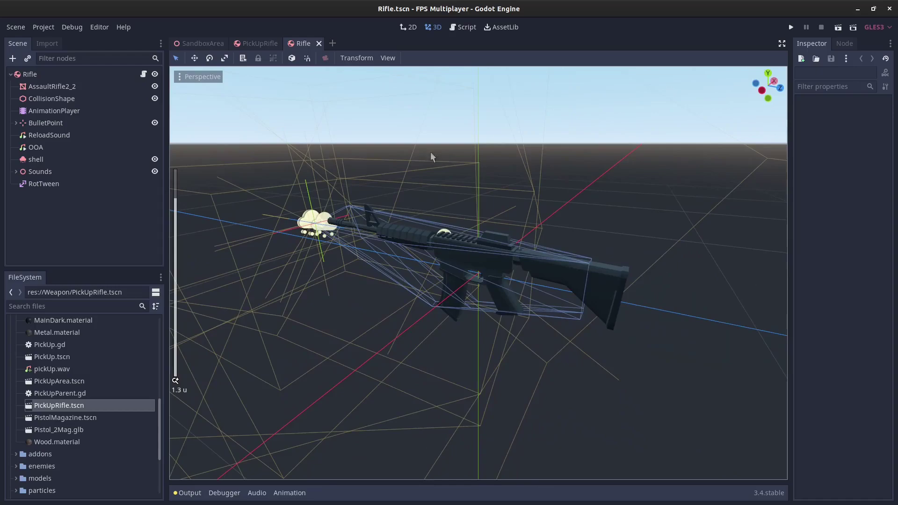
left_click(260, 45)
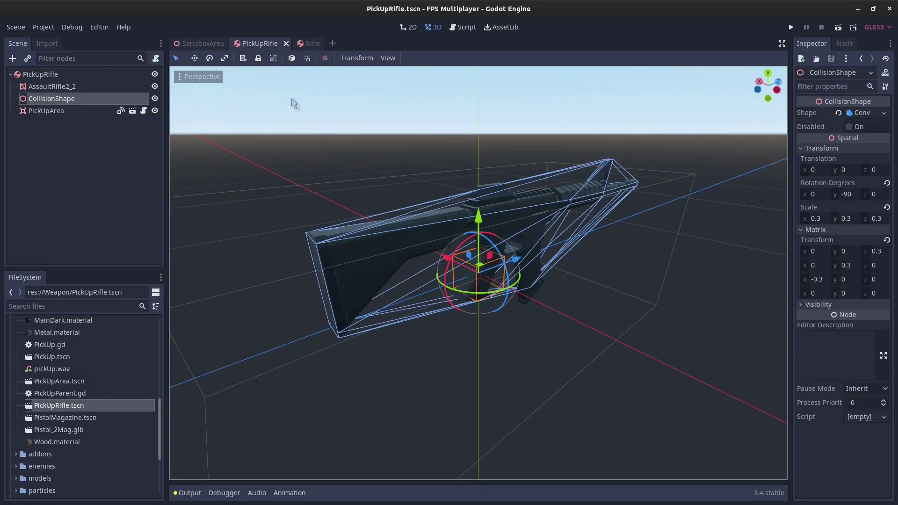
middle_click_drag(294, 104, 423, 126)
left_click(63, 112)
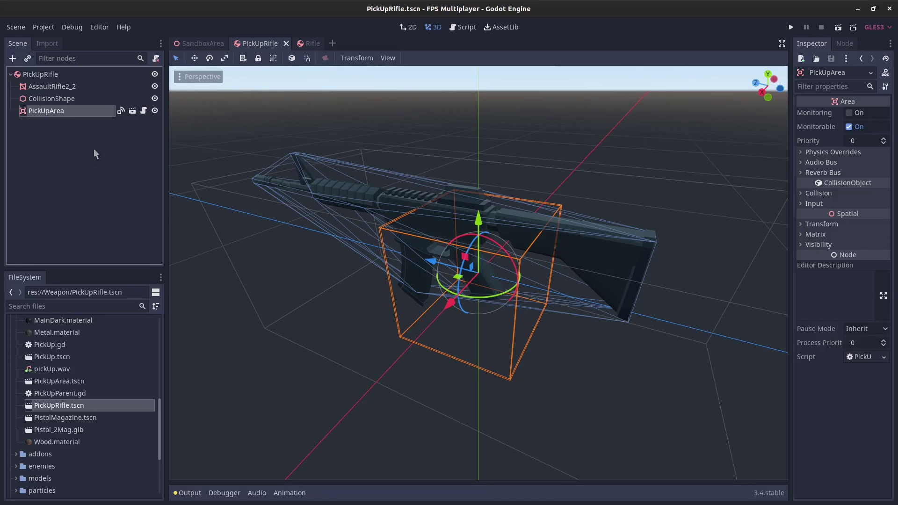
left_click(309, 43)
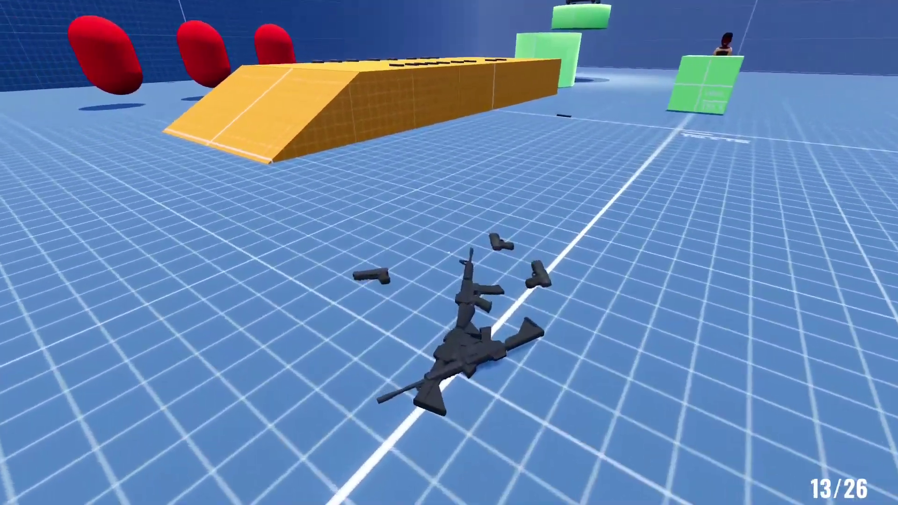
Swap to a full-magazine rifle, go unarmed, then pick up a rifle from the yellow ramp
key("e")
key("q")
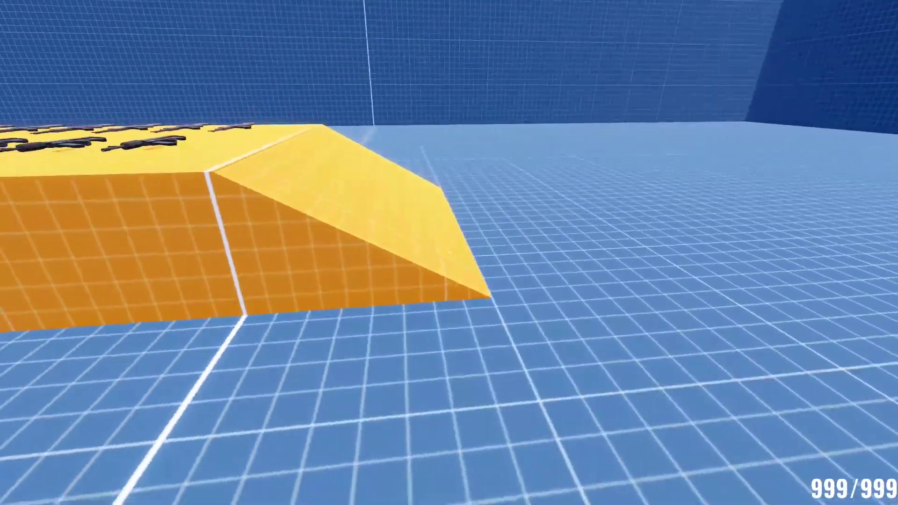
key("w")
key("e")
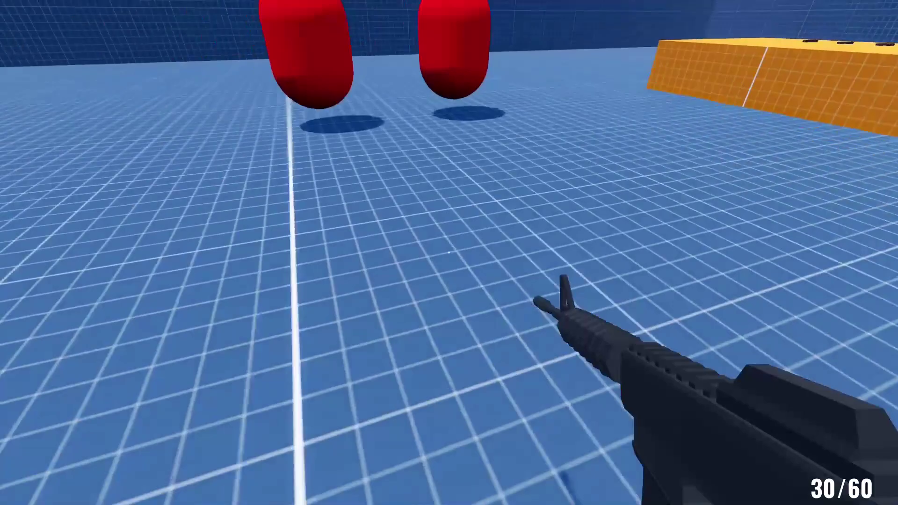
key("s")
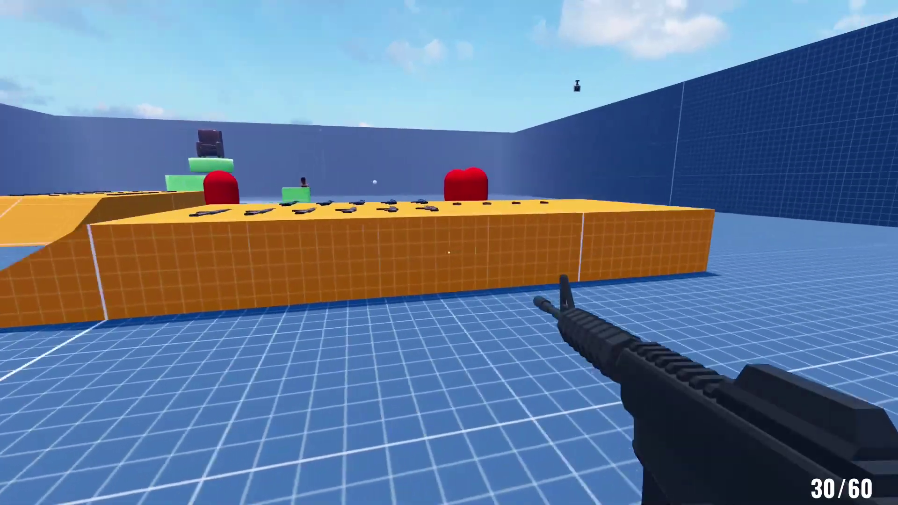
Drop and re-grab the rifle, then throw it onto the floor and pick it up
key("g")
key("e")
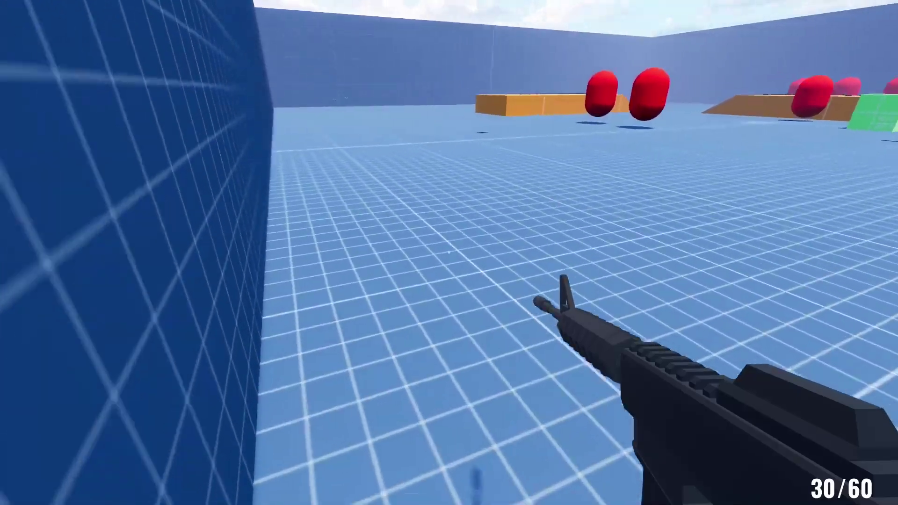
key("s")
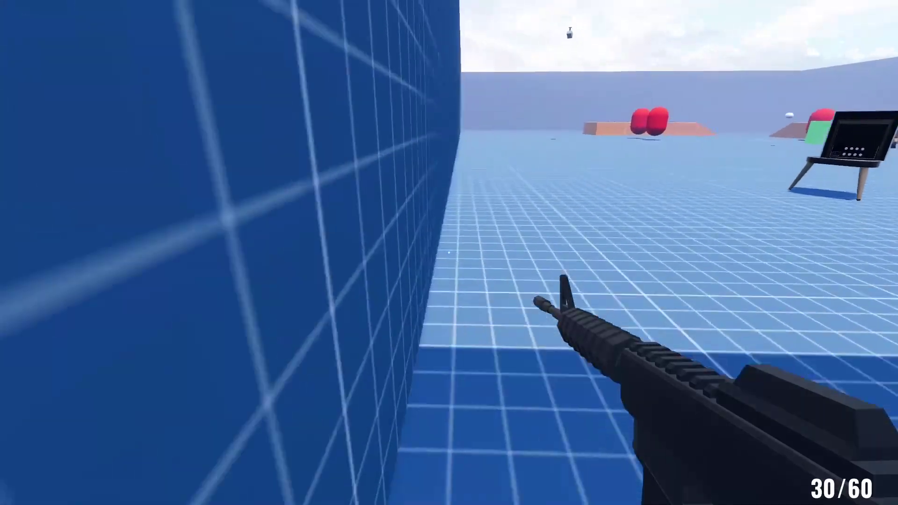
key("g")
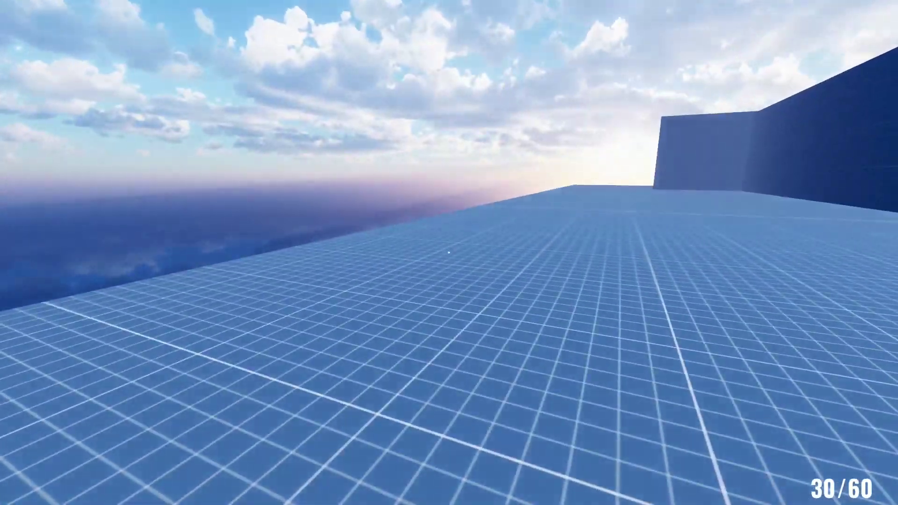
key("w")
key("e")
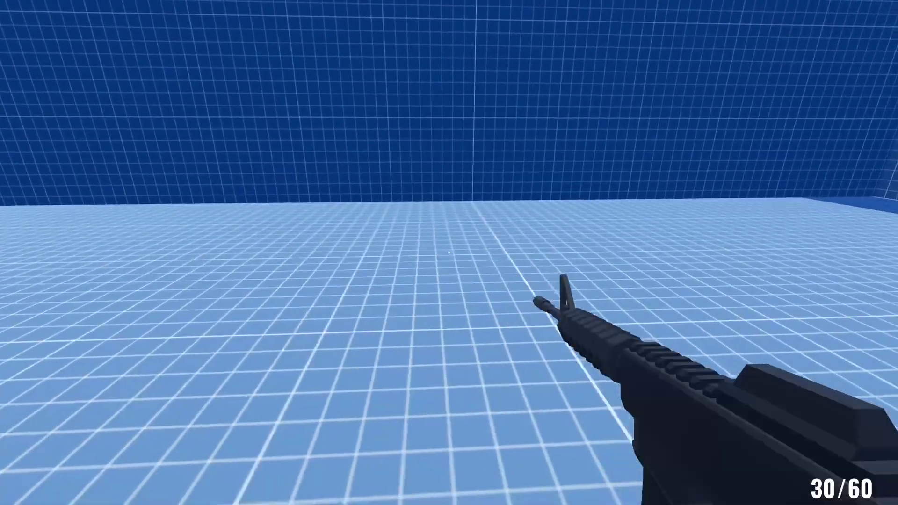
Walk along the grid wall with the rifle in hand
key("s")
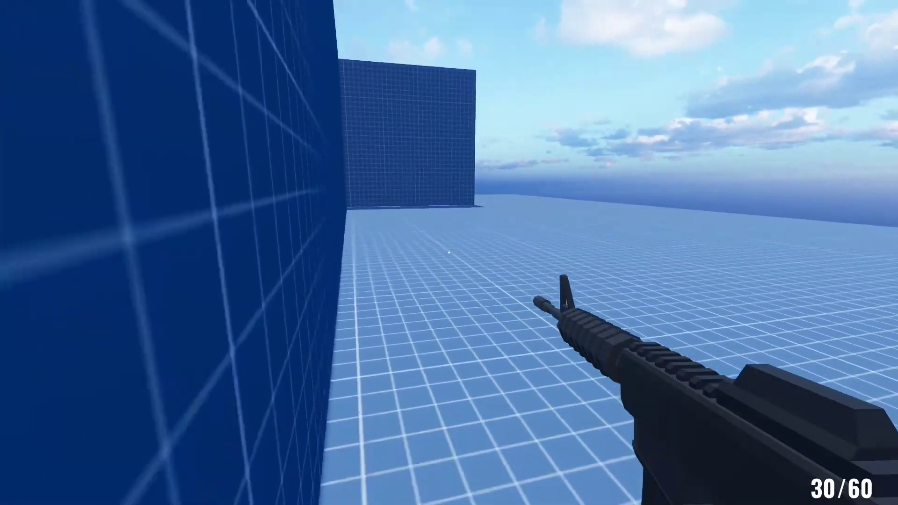
key("w")
key("s")
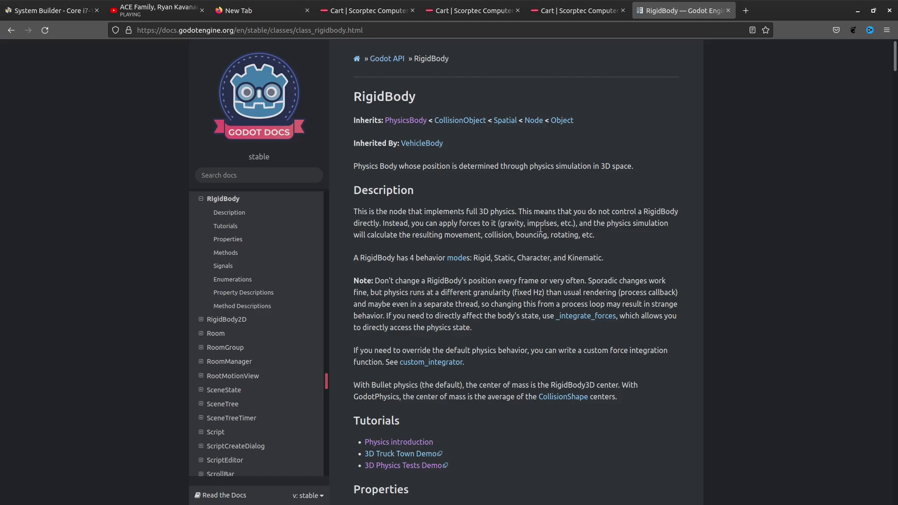
Zoom the RigidBody page twice and highlight the notes on per-frame repositioning and fixed-Hz physics
key("ctrl+plus")
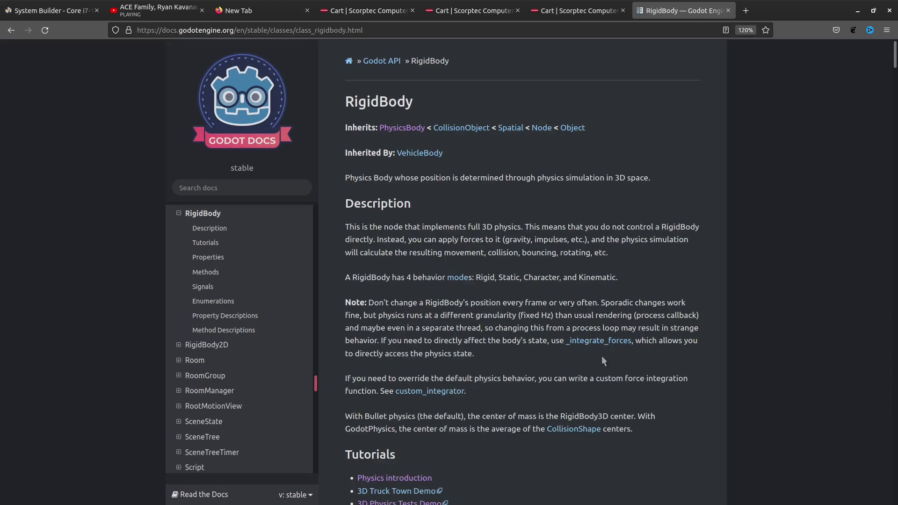
key("ctrl+plus")
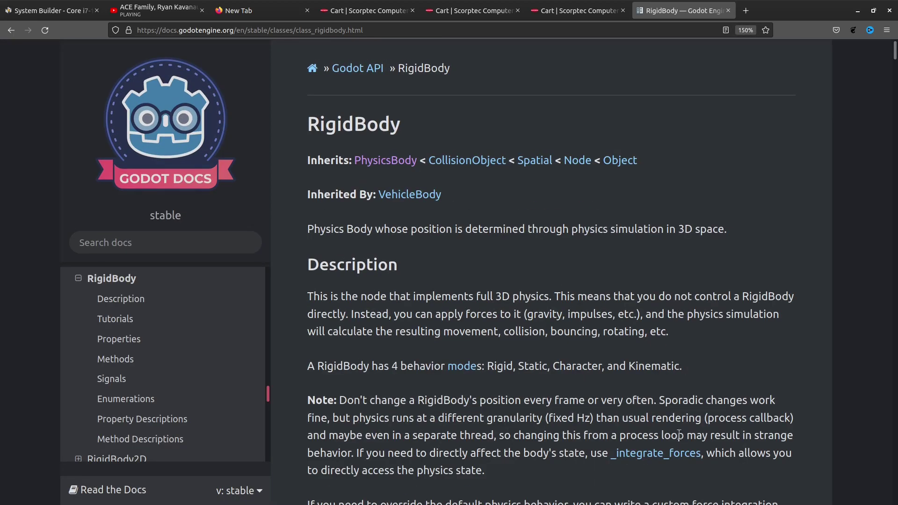
scroll(680, 435, "down", 2)
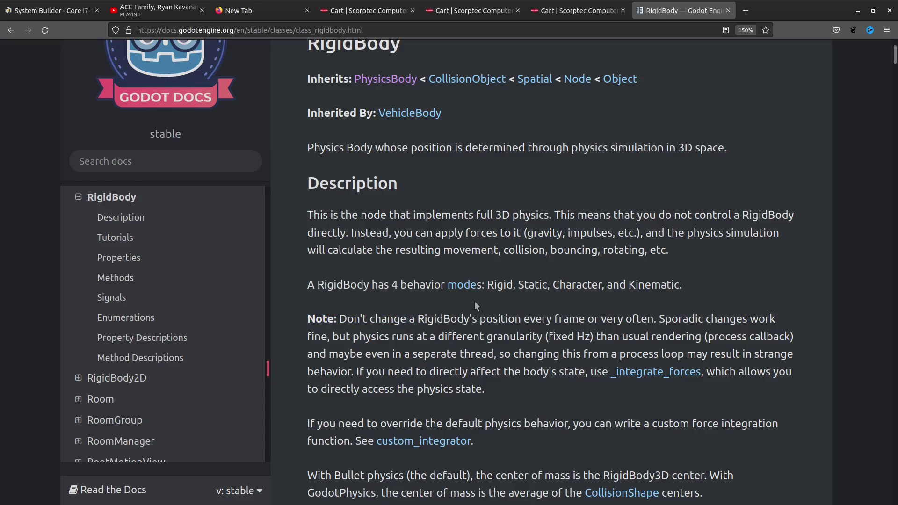
left_click_drag(308, 319, 609, 319)
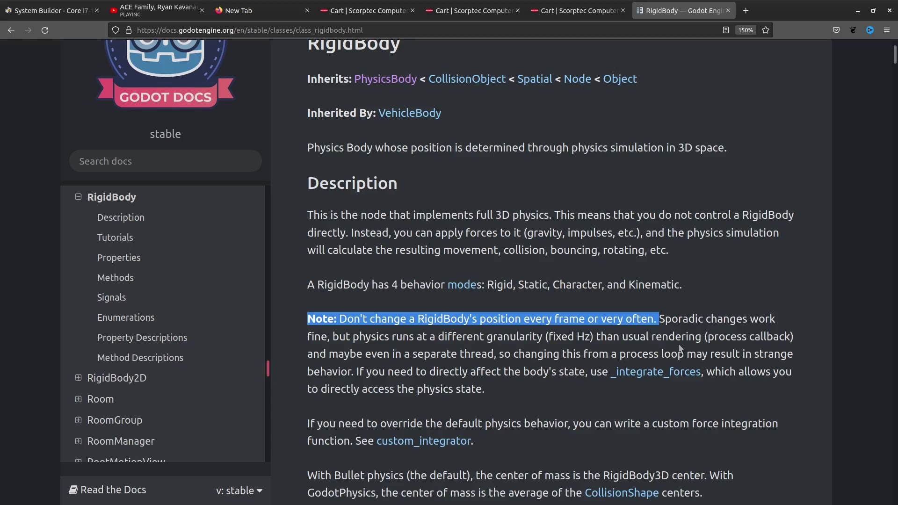
left_click(677, 319)
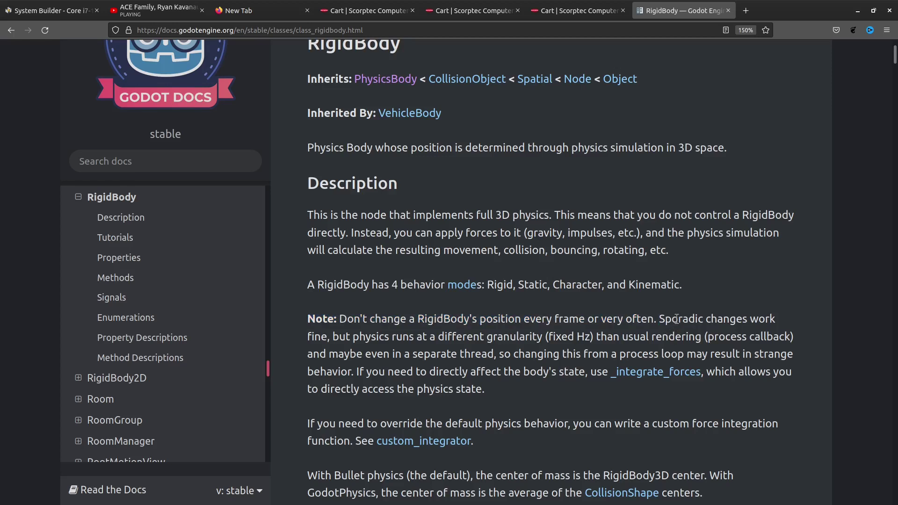
left_click_drag(661, 319, 700, 337)
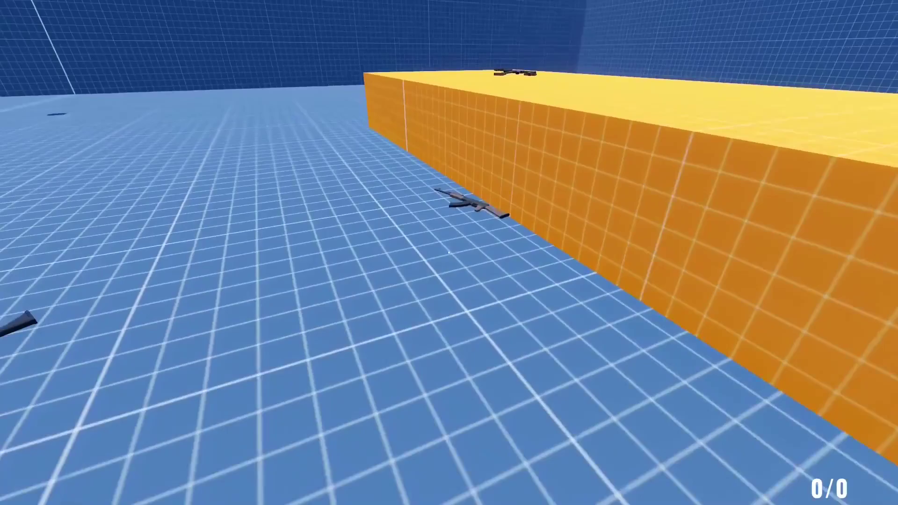
Pick up and drop rifles twice at the orange block and the weapon pile
key("e")
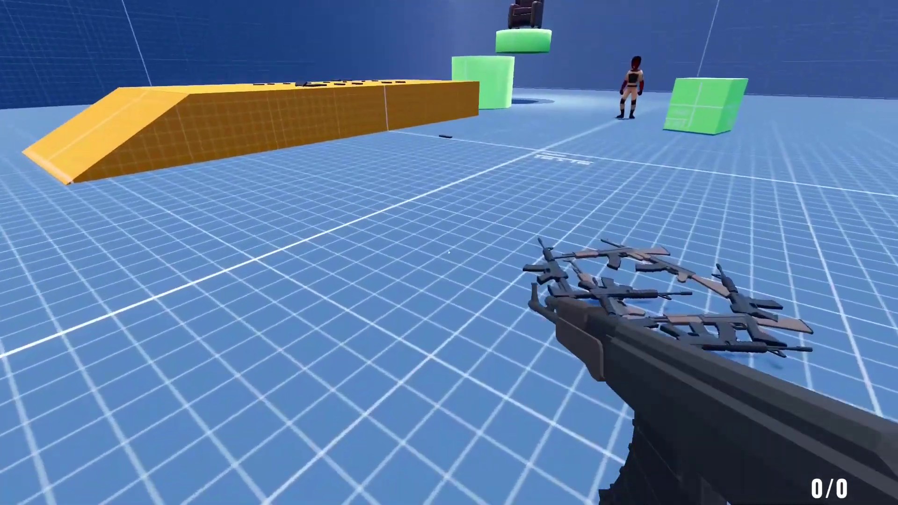
key("g")
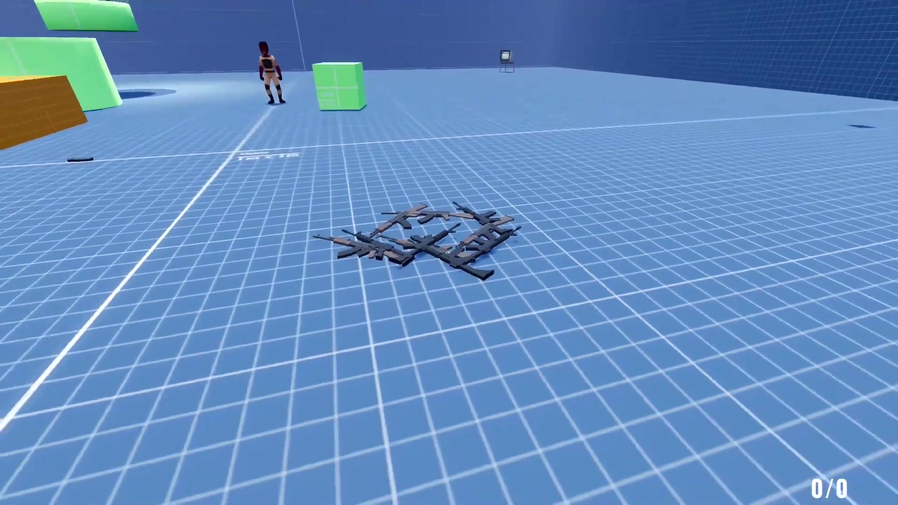
key("e")
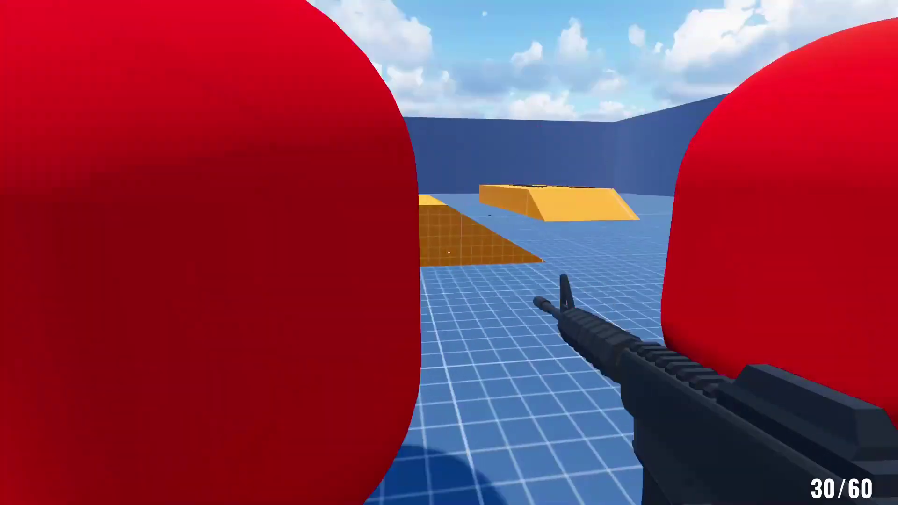
key("g")
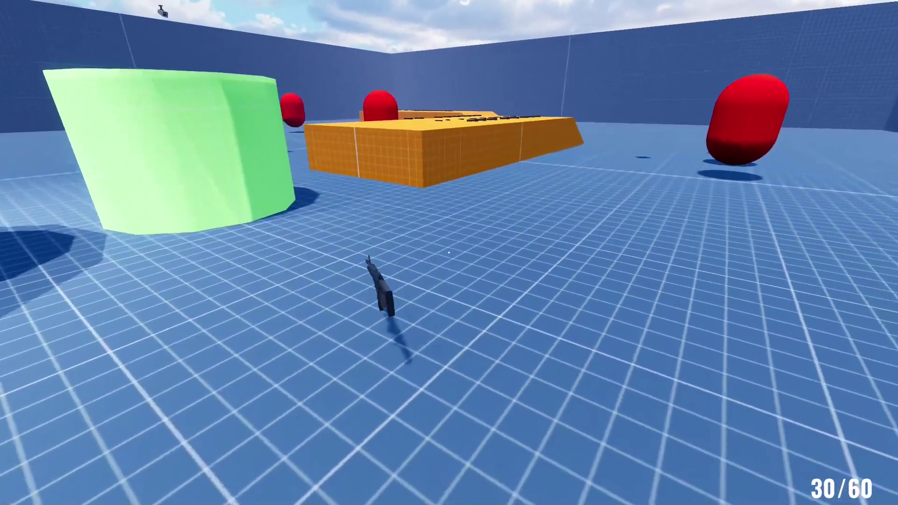
Move around the dropped rifle, swap to the pistol, and stop the game with F8
key("w")
key("s")
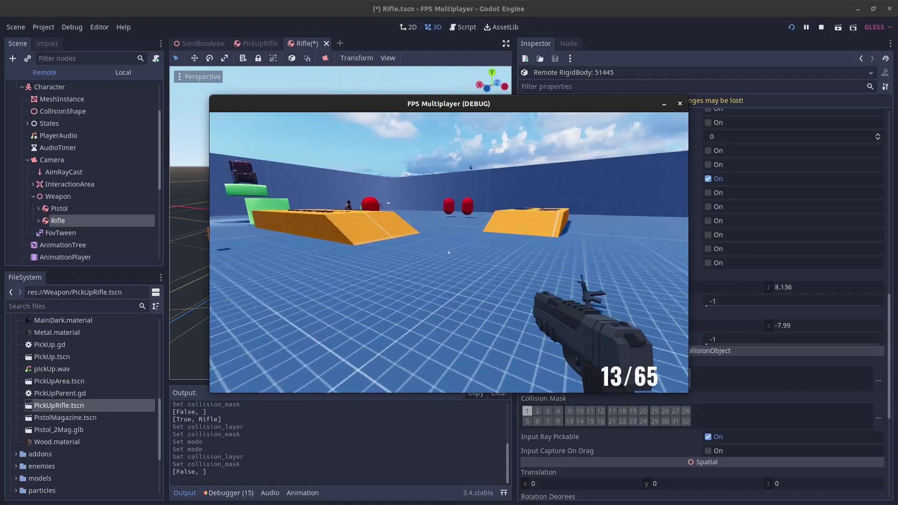
key("g")
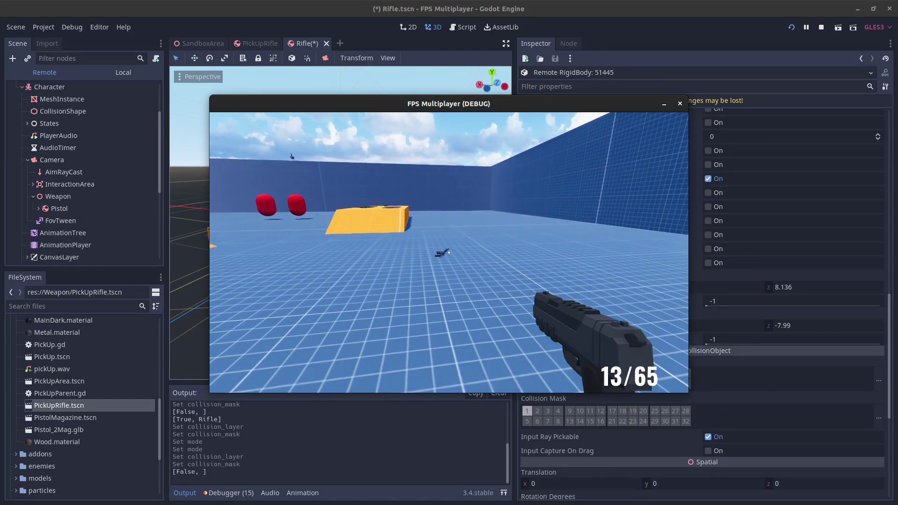
key("F8")
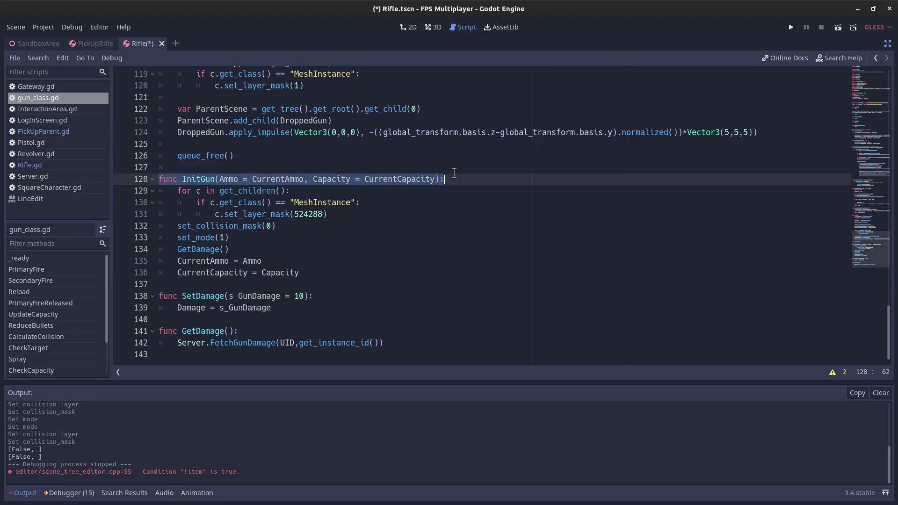
key("Up")
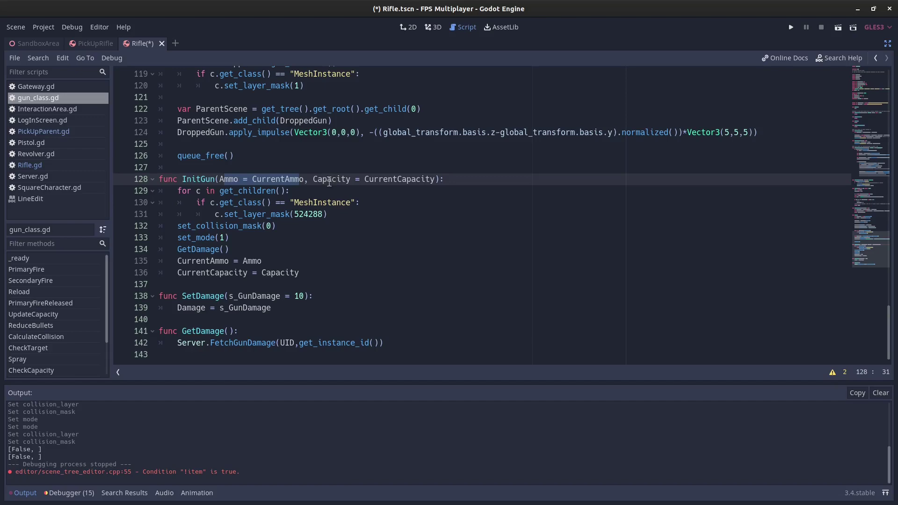
left_click(336, 180)
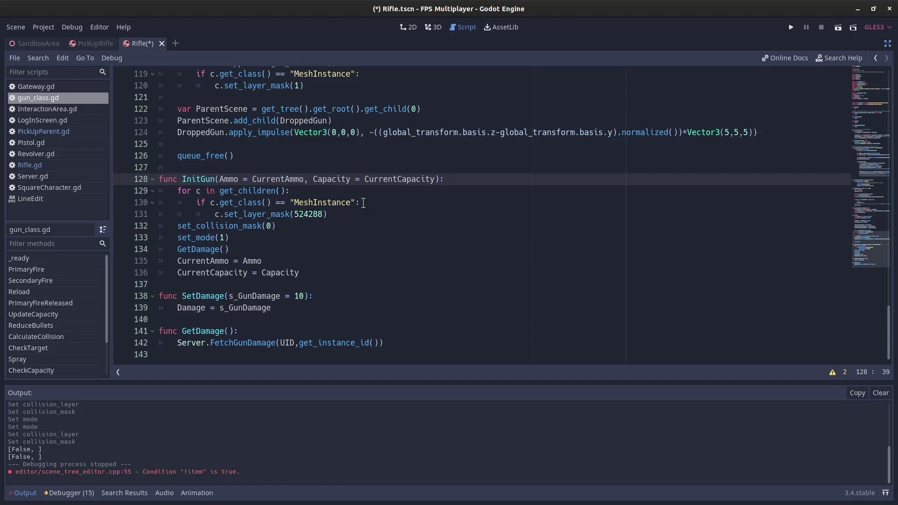
left_click_drag(357, 202, 301, 203)
left_click(297, 203)
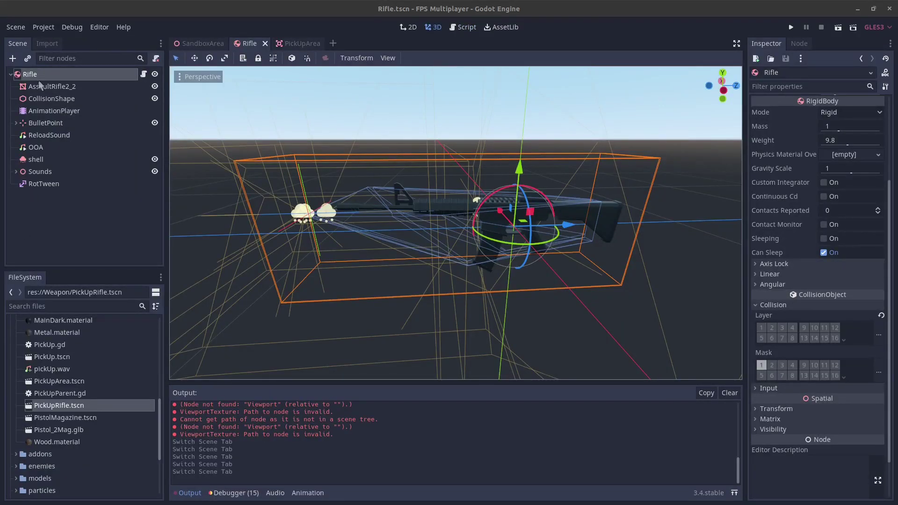
Save the Rifle scene, open gun_class.gd, and select the PickUpArea instancing call on line 109
key("ctrl+s")
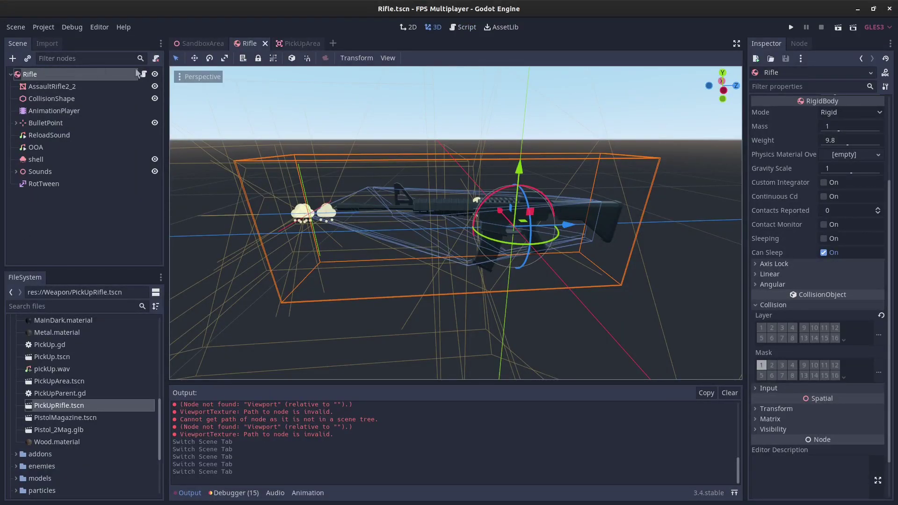
left_click(144, 74)
left_click(191, 98)
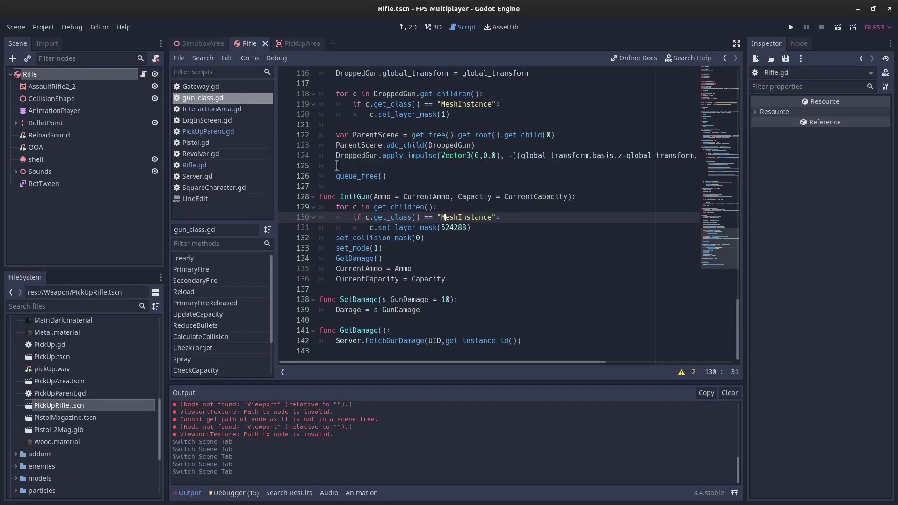
scroll(397, 178, "up", 2)
scroll(399, 180, "up", 2)
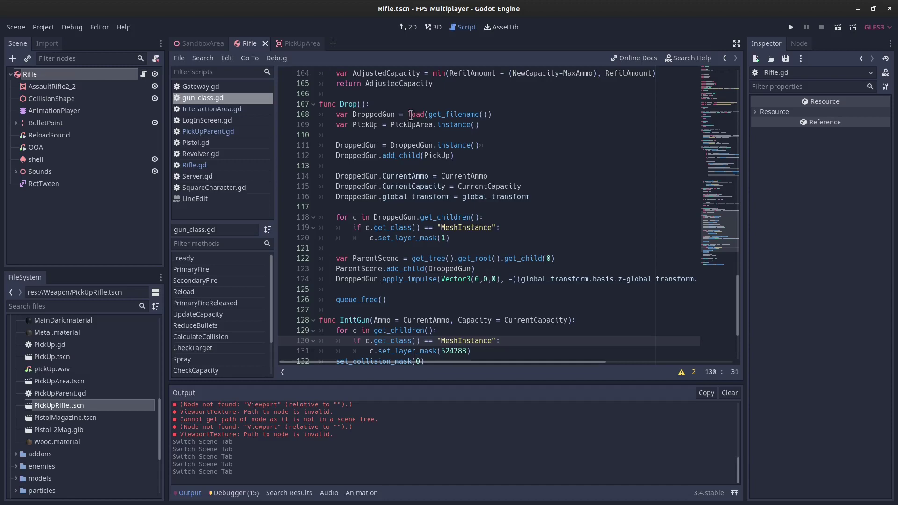
left_click_drag(393, 125, 488, 124)
left_click(487, 124)
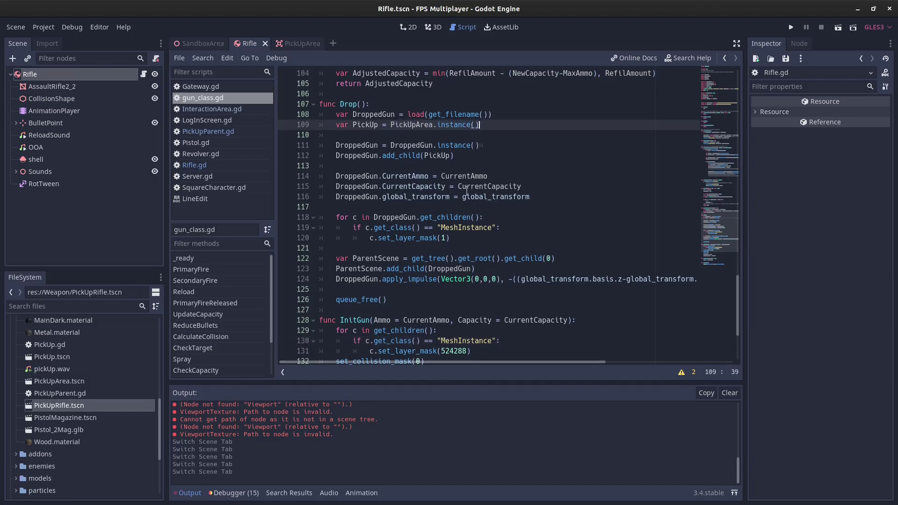
left_click(310, 44)
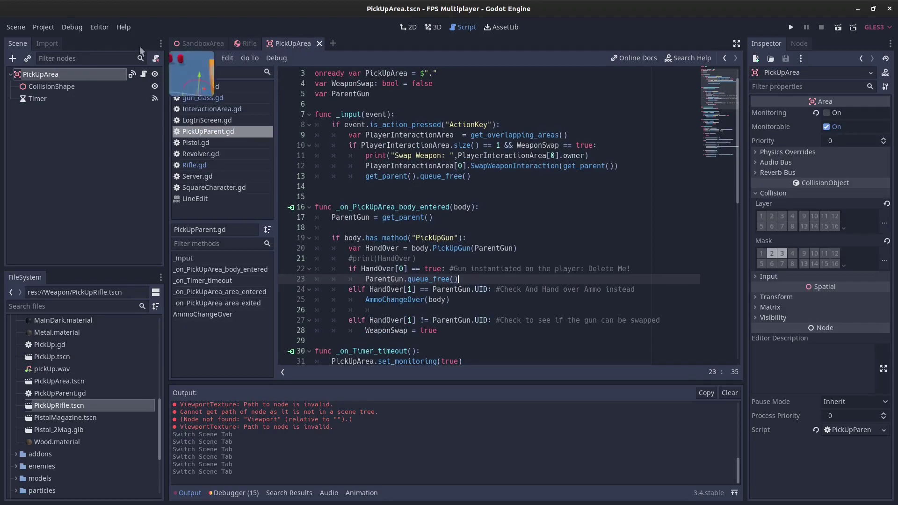
left_click(56, 87)
mouse_move(290, 136)
middle_mouse_down()
mouse_move(397, 137)
mouse_move(387, 140)
middle_mouse_up()
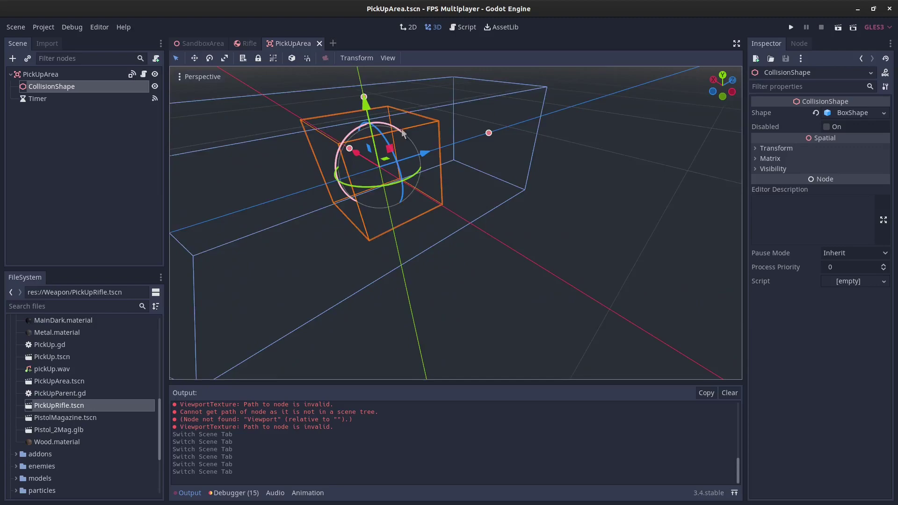
scroll(386, 140, "down", 3)
left_click(91, 77)
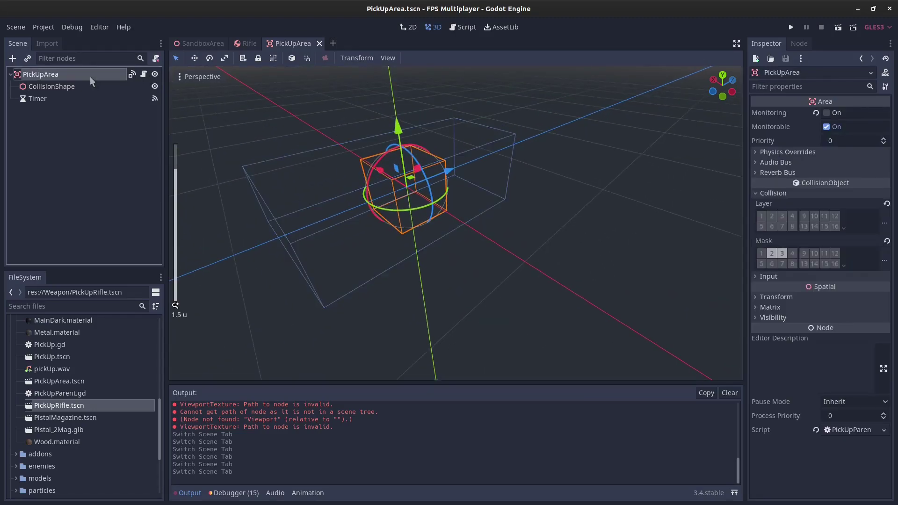
left_click(143, 75)
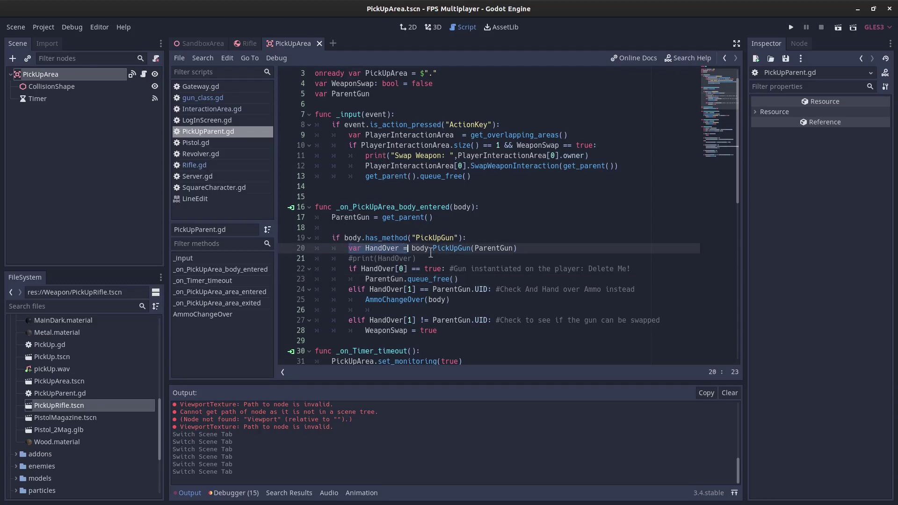
left_click_drag(344, 247, 517, 279)
left_click(518, 280)
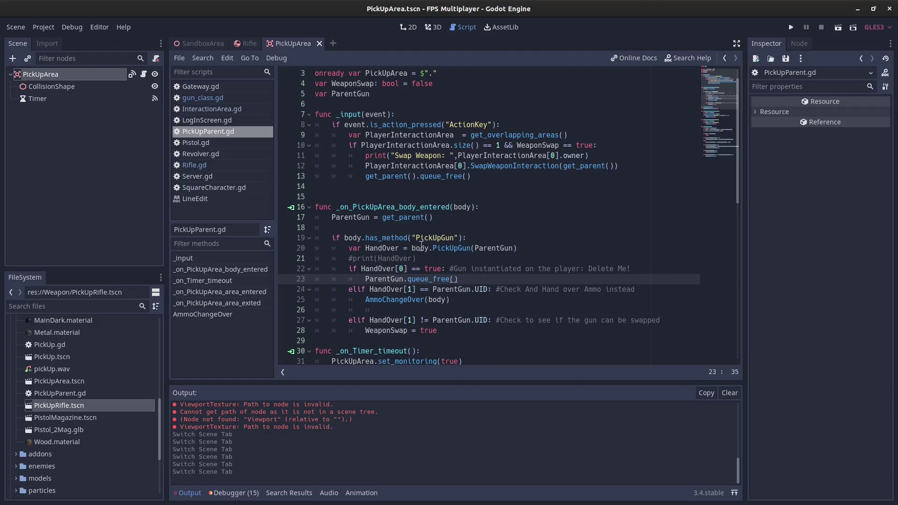
left_click_drag(476, 248, 500, 248)
left_click_drag(331, 217, 434, 217)
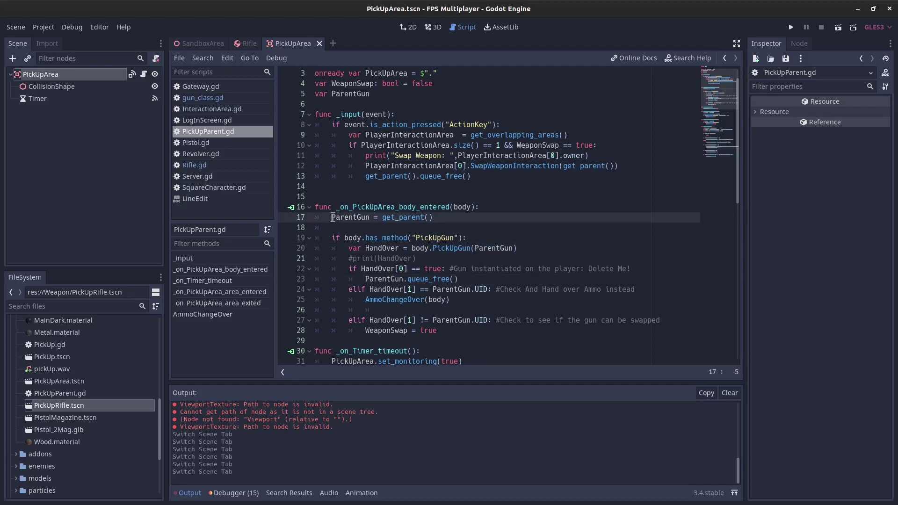
left_click_drag(332, 238, 517, 248)
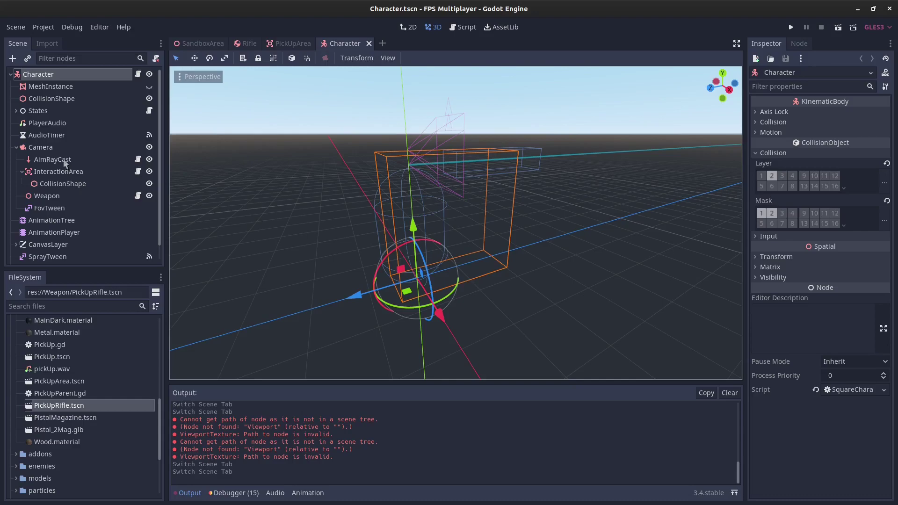
Open WeaponManager.gd from the Weapon node and inspect its GunSlots dictionary definition
left_click(137, 196)
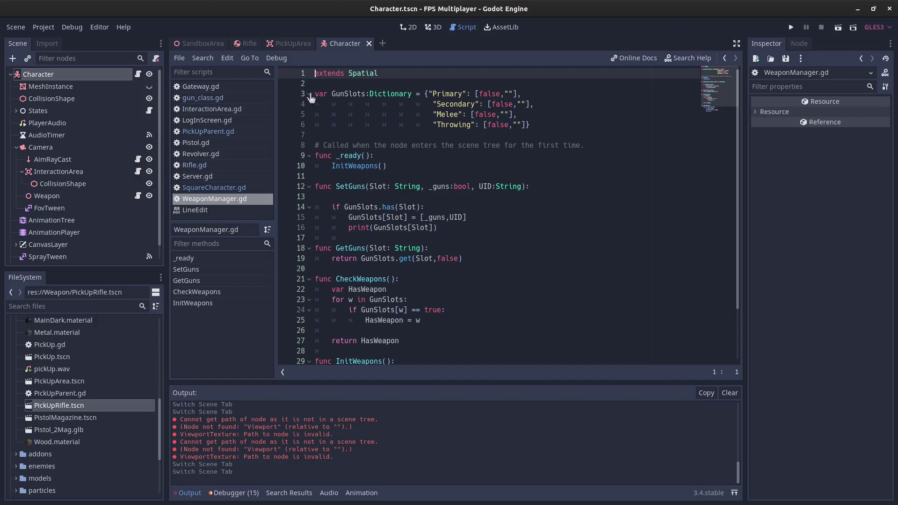
left_click_drag(317, 99, 579, 144)
left_click(580, 144)
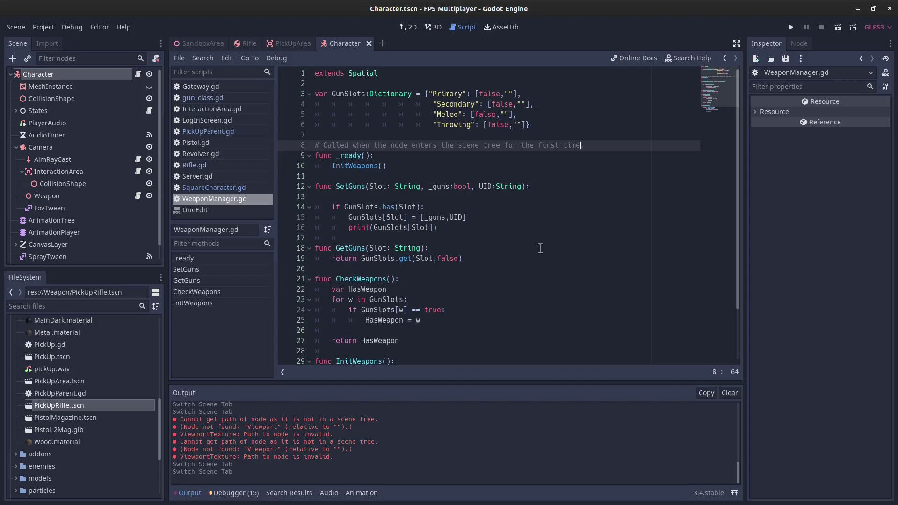
scroll(457, 260, "down", 2)
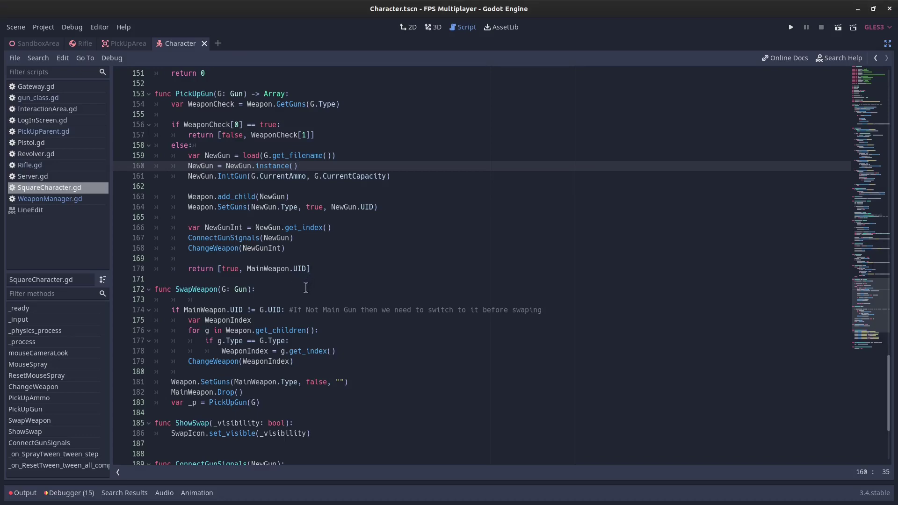
In PickUpParent.gd, highlight the body-entered handler (lines 17–28) and its AmmoChangeOver(body) call
left_click(43, 132)
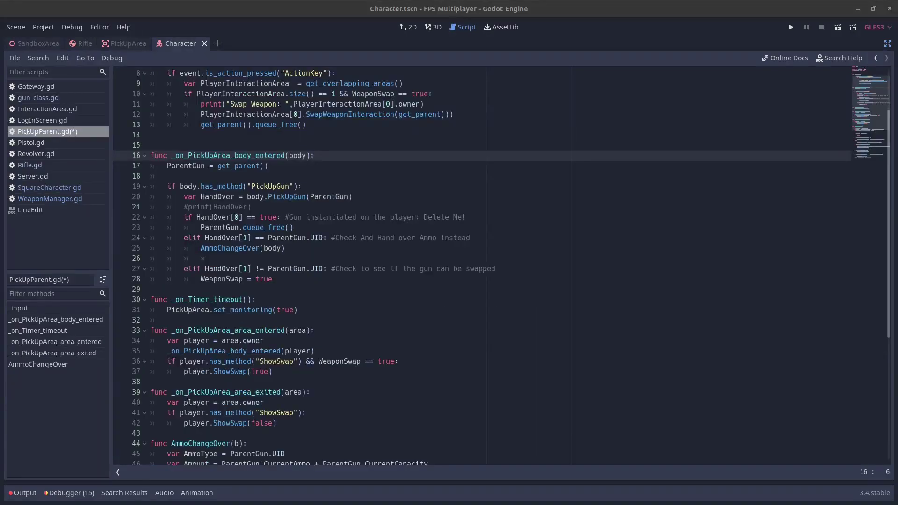
left_click(168, 167)
left_click_drag(168, 166, 282, 280)
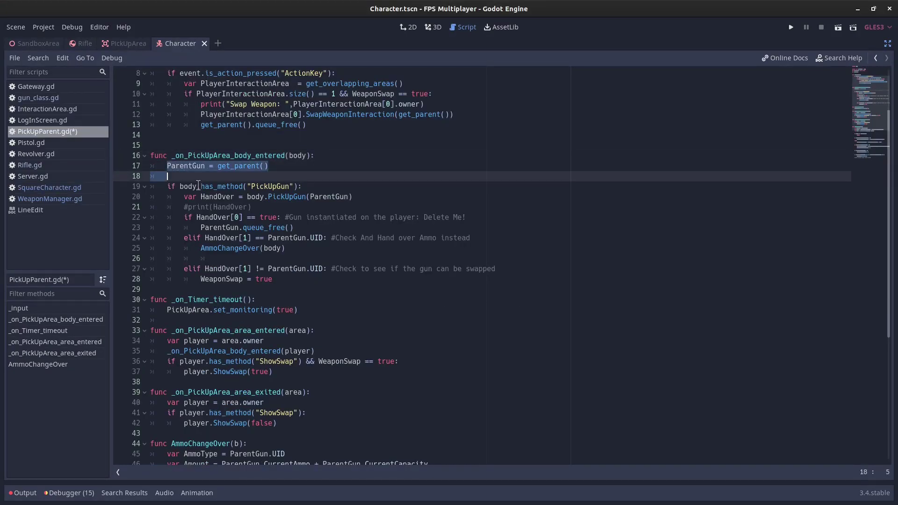
left_click(282, 279)
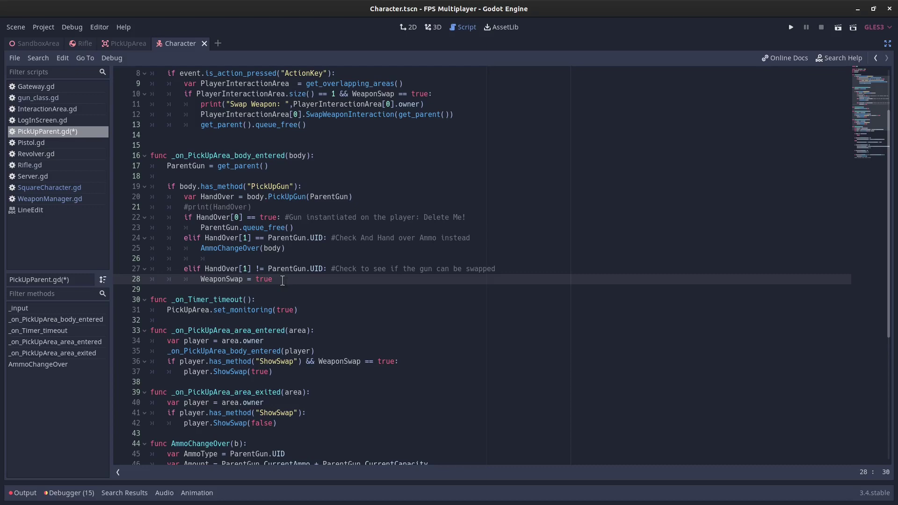
left_click_drag(201, 248, 287, 248)
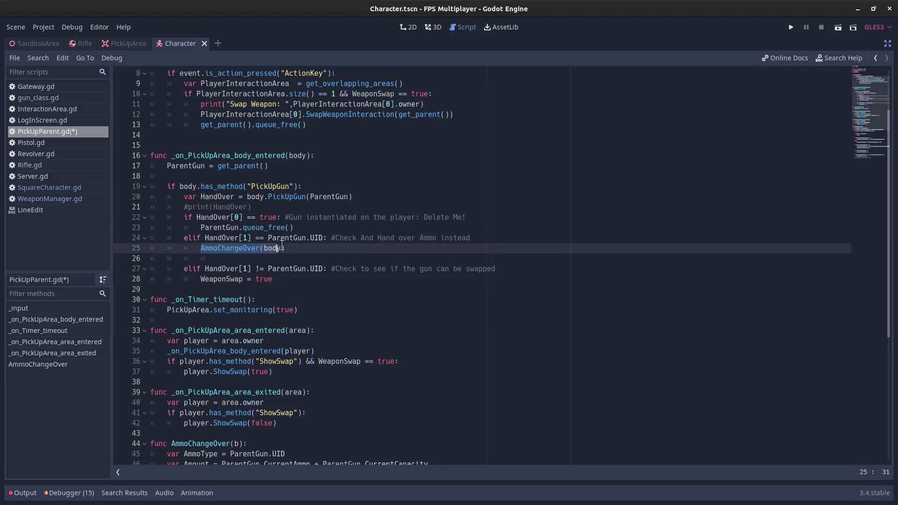
Jump to the AmmoChangeOver definition, review its Amount line, and save PickUpParent.gd
left_click(244, 251, "ctrl")
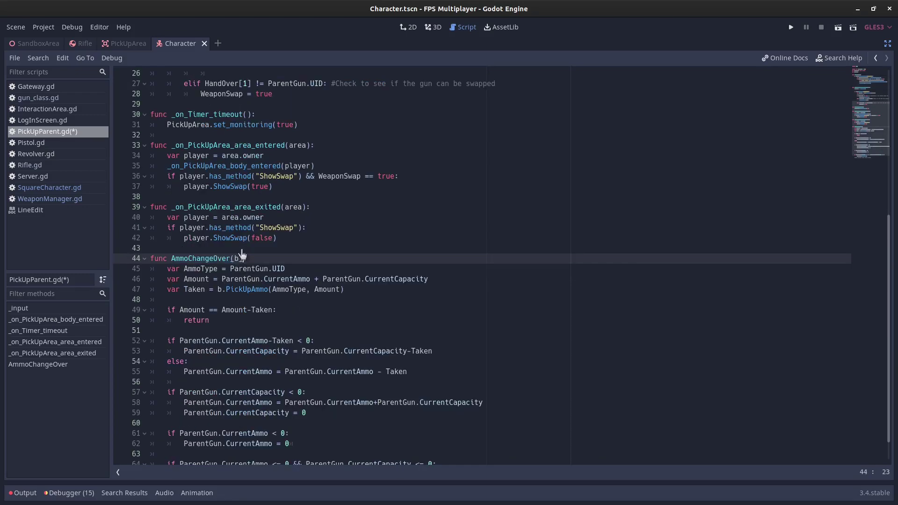
scroll(233, 252, "down", 1)
left_click(192, 248)
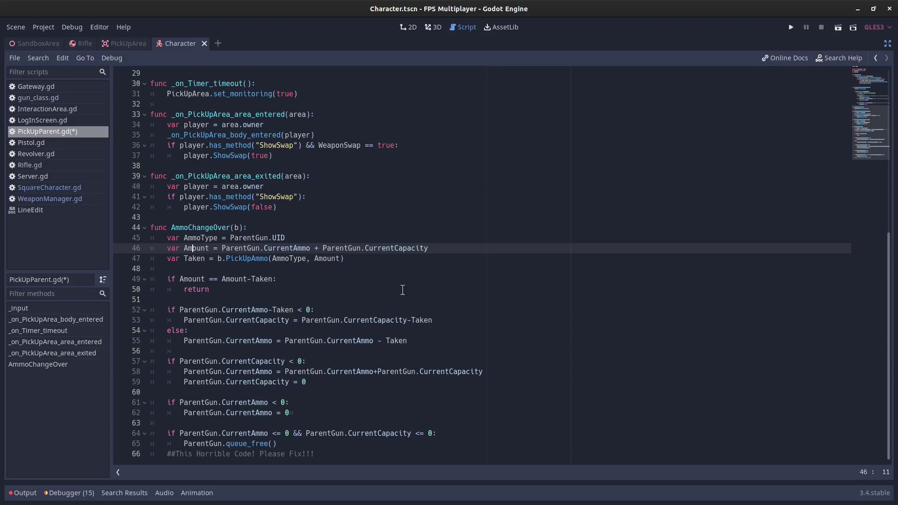
key("ctrl+s")
left_click(39, 330)
Highlight the swap check on lines 27–28 and the area entered/exited handlers
left_click(183, 177)
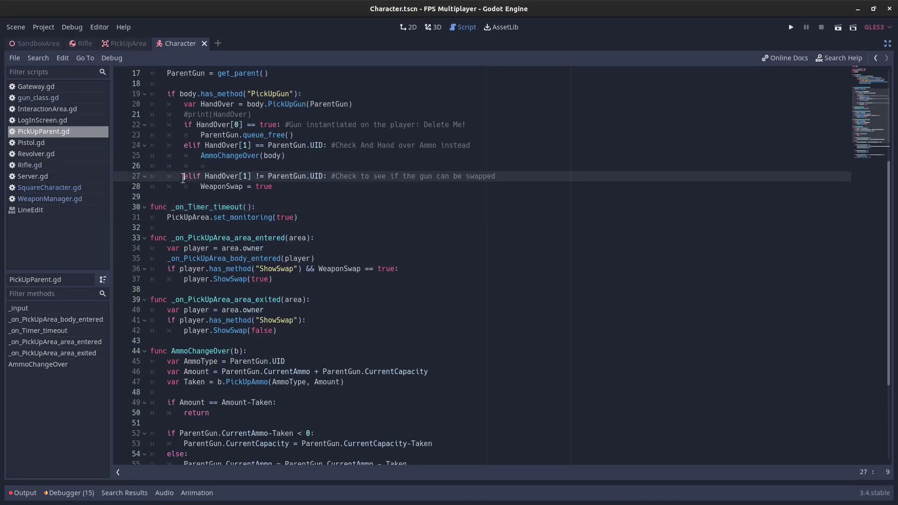
left_click_drag(183, 177, 302, 188)
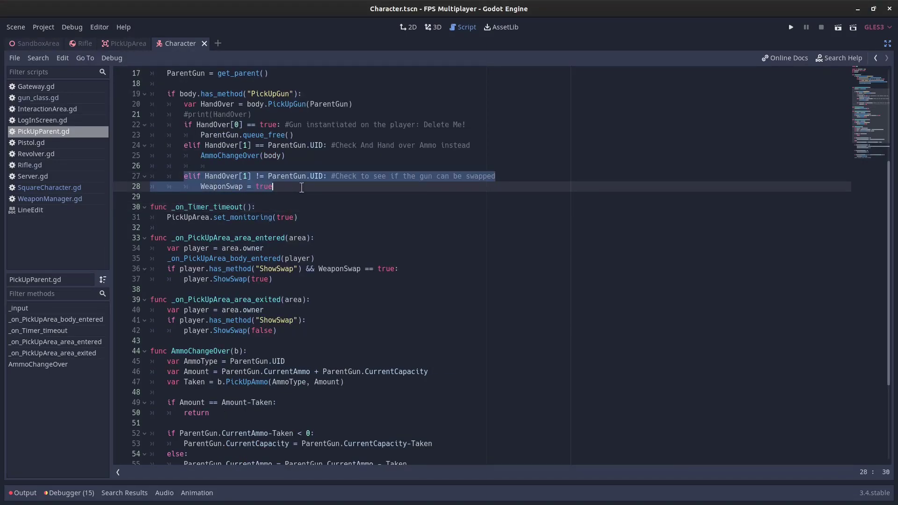
left_click(302, 187)
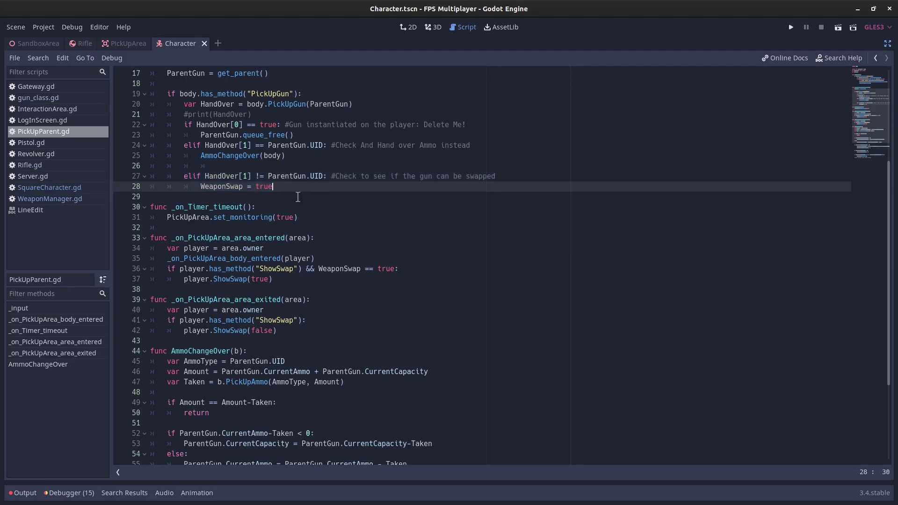
left_click_drag(151, 228, 247, 341)
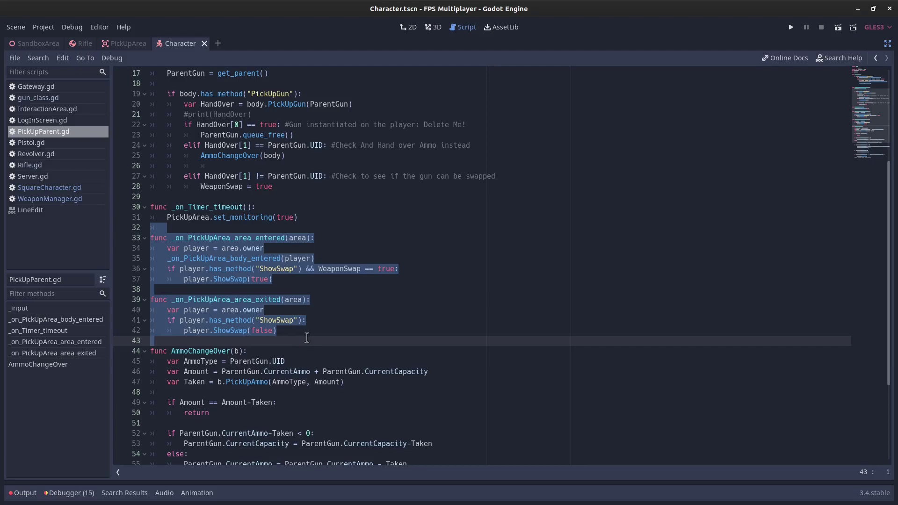
left_click(307, 338)
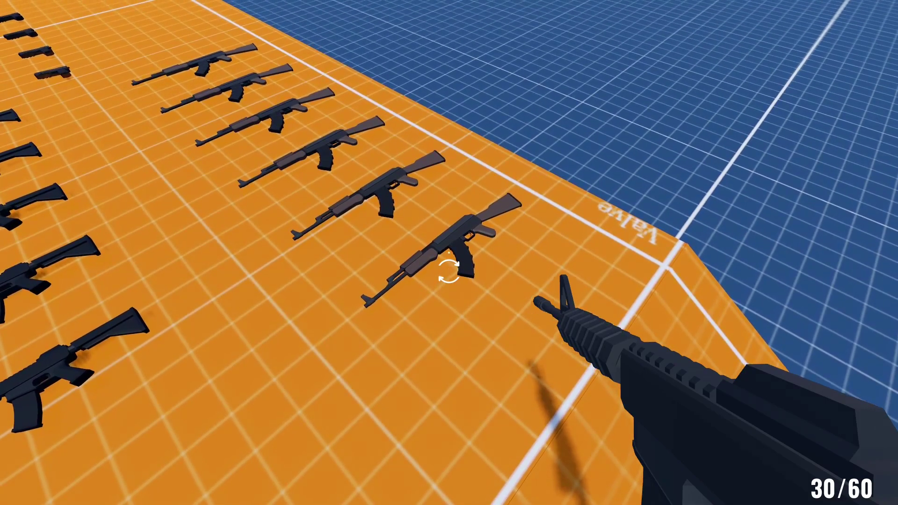
Swap between the AK and M4 rifles at the weapon rack four times
key("e")
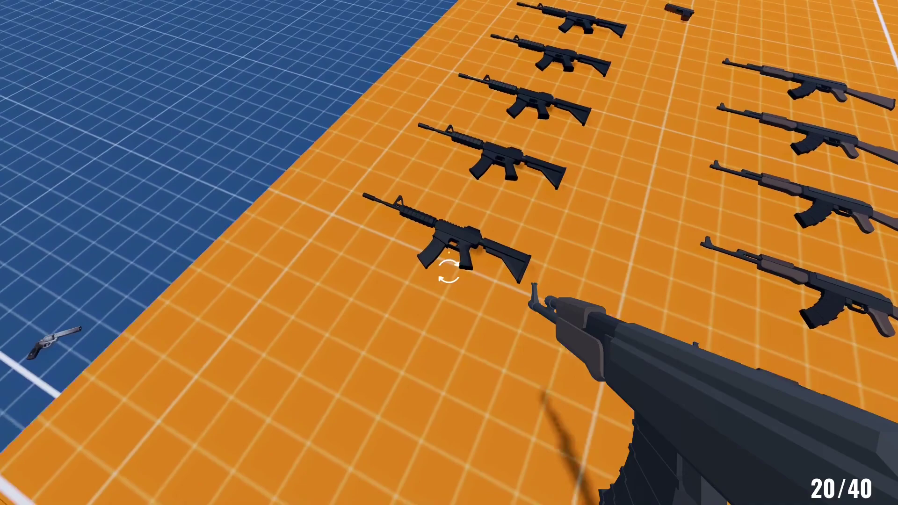
key("e")
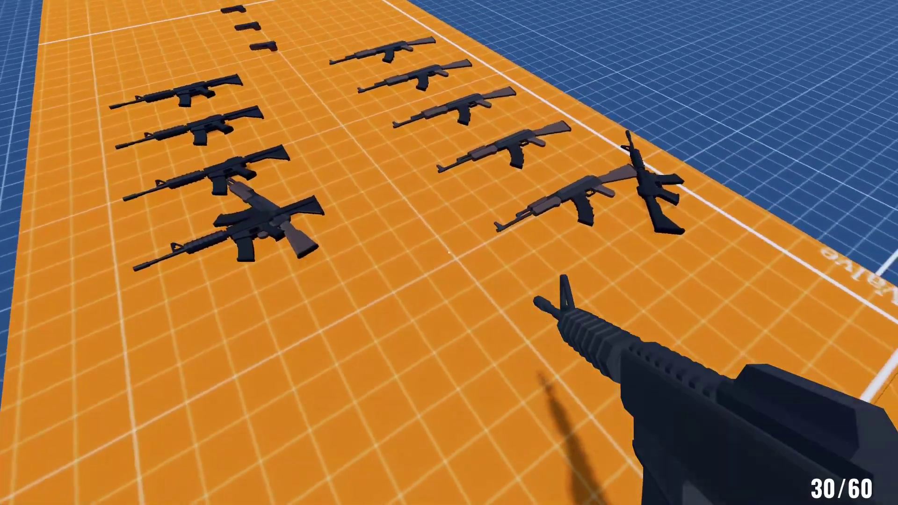
key("e")
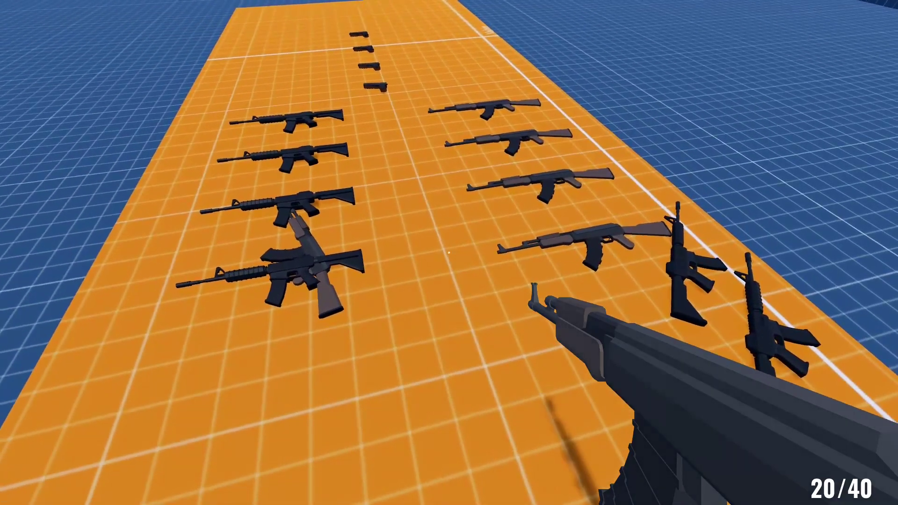
key("e")
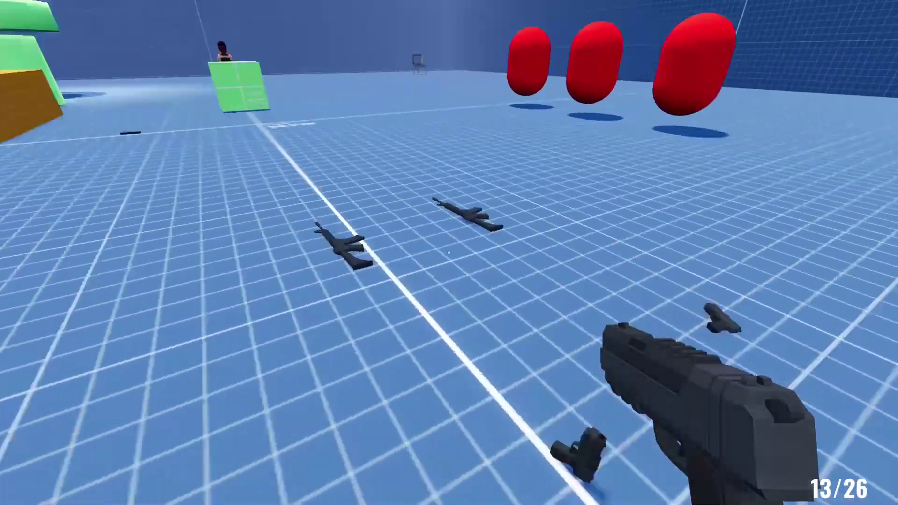
Alternately throw guns and pick pistols and rifles from the floor pile, ending on a 30/60 rifle
key("e")
key("e")
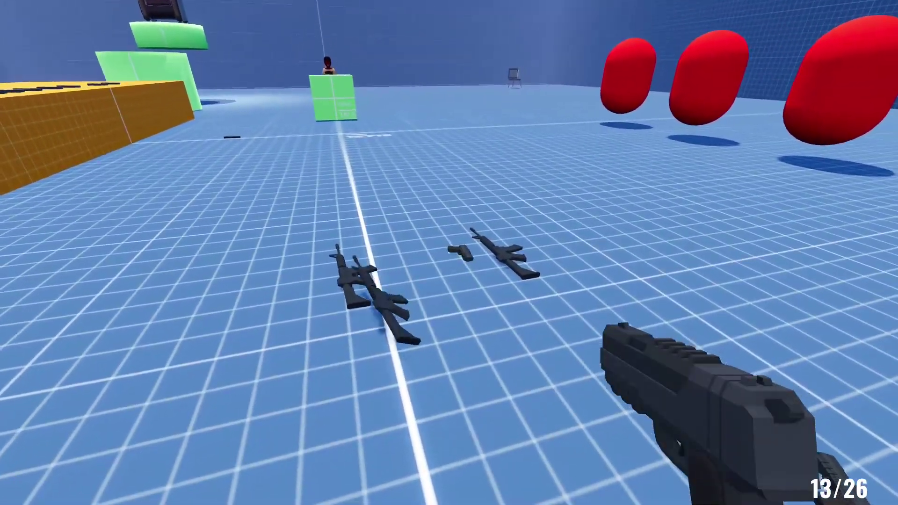
key("e")
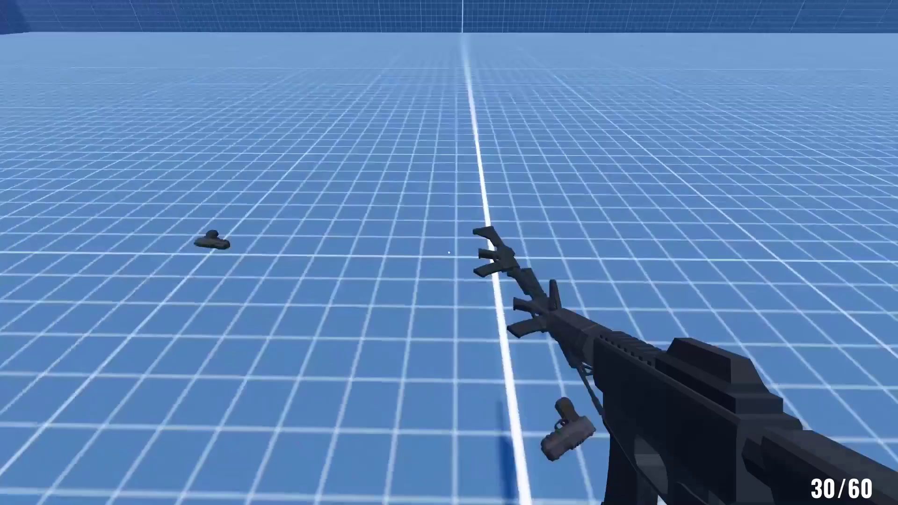
key("e")
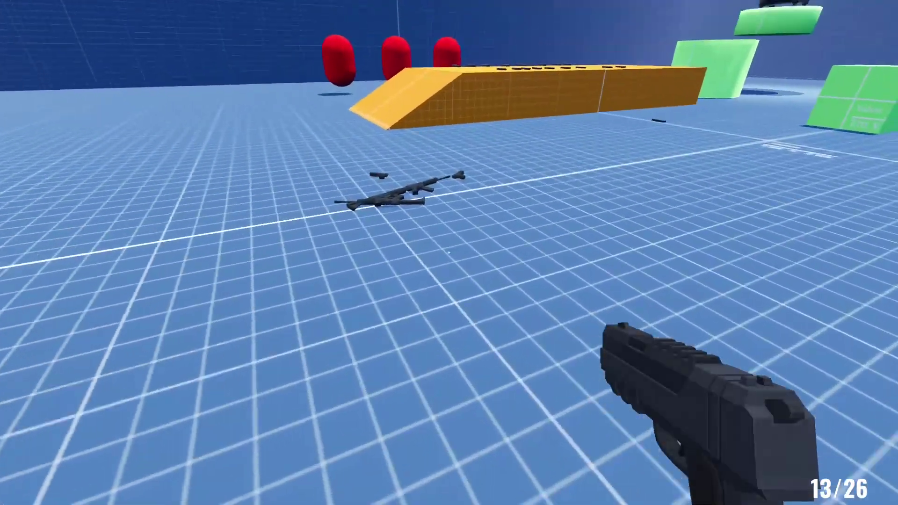
key("q")
key("e")
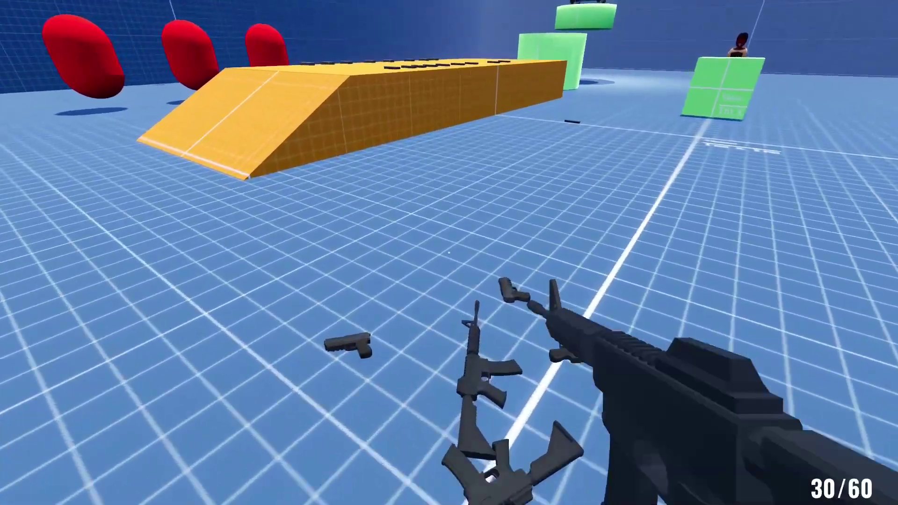
key("q")
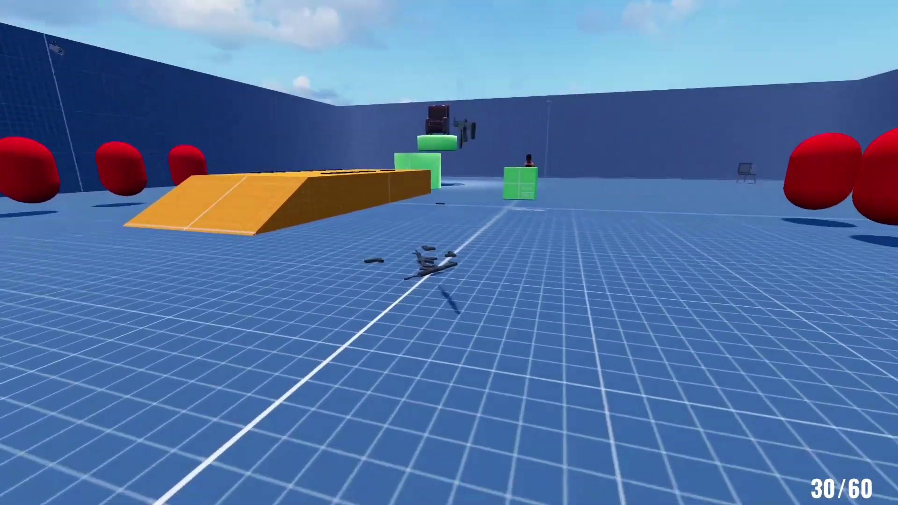
key("e")
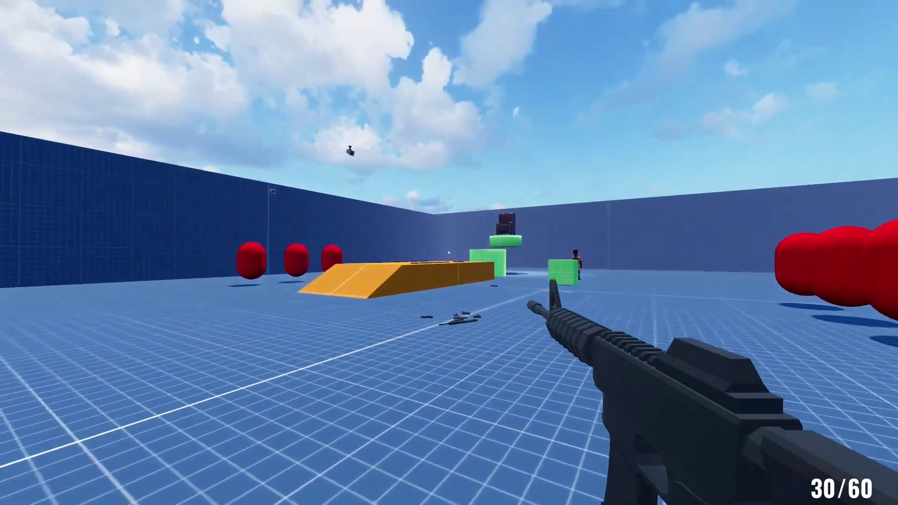
key("q")
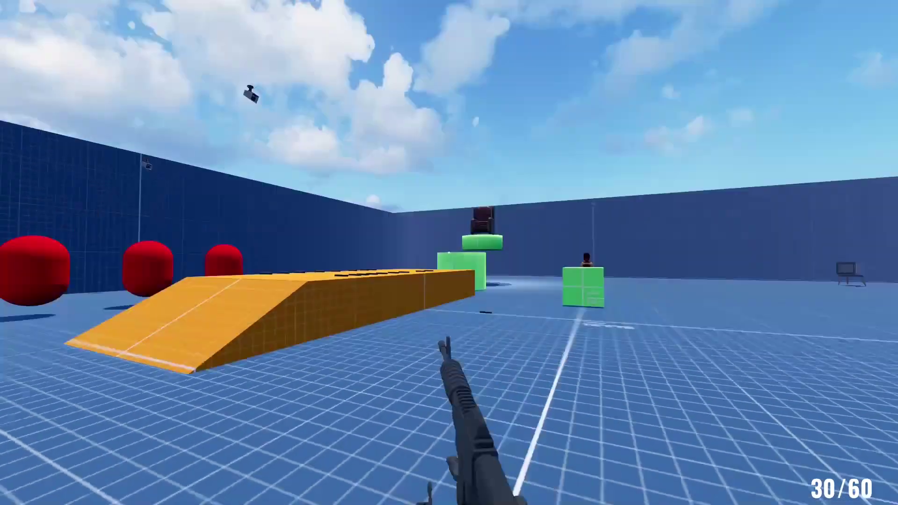
key("e")
key("1")
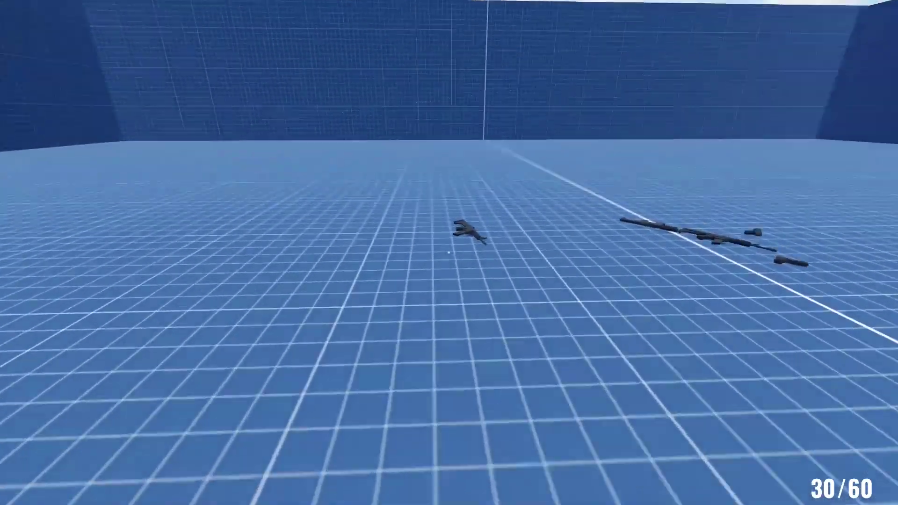
Take the floor rifle, toggle between rifle and pistol with keys 1 and 2, and fire the pistol
key("e")
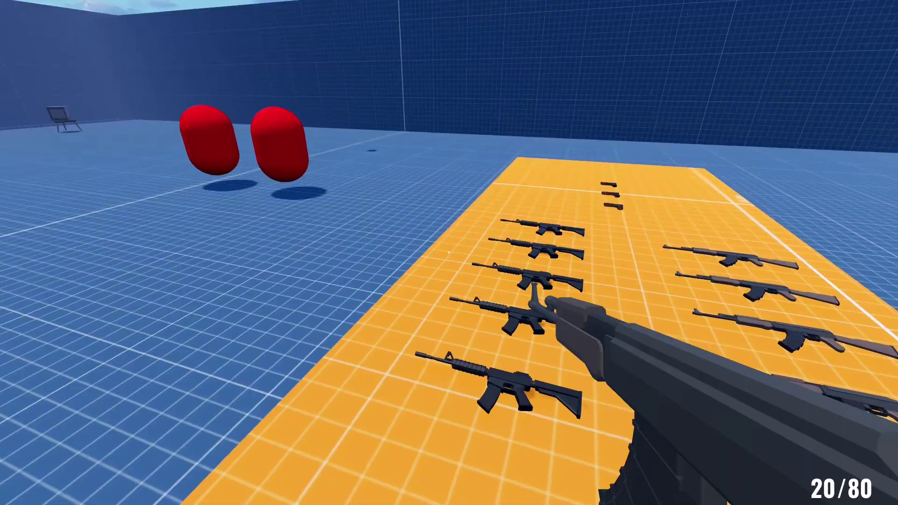
key("2")
key("1")
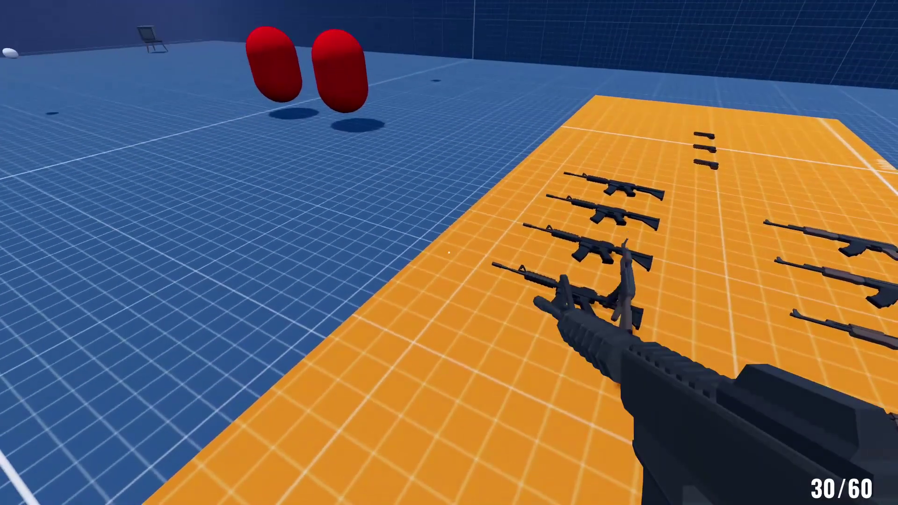
key("2")
key("1")
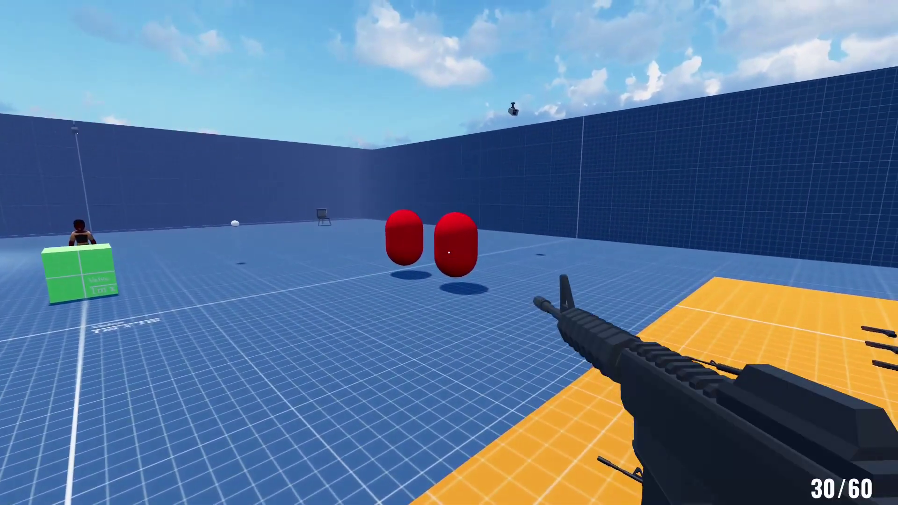
key("2")
left_click(449, 253)
Shoot the red capsules with the pistol, reloading twice with R
left_click(449, 251)
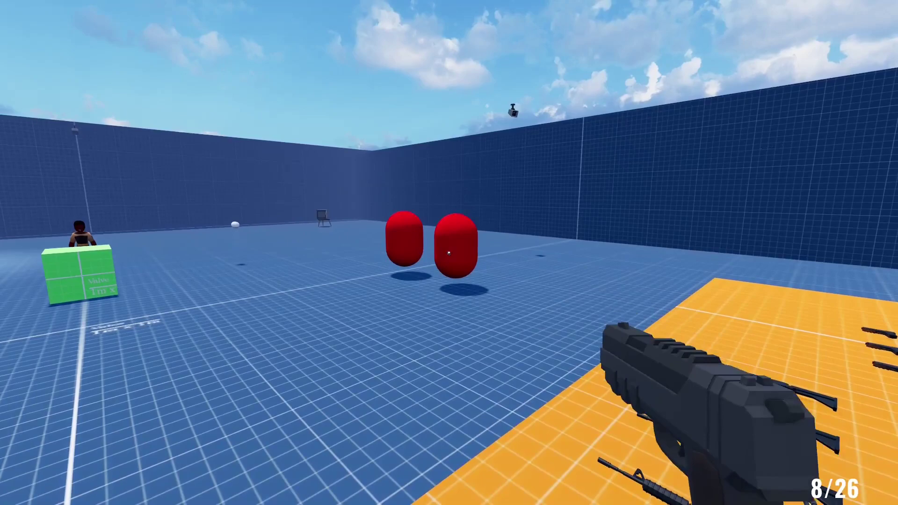
left_click(449, 253)
left_click(449, 252)
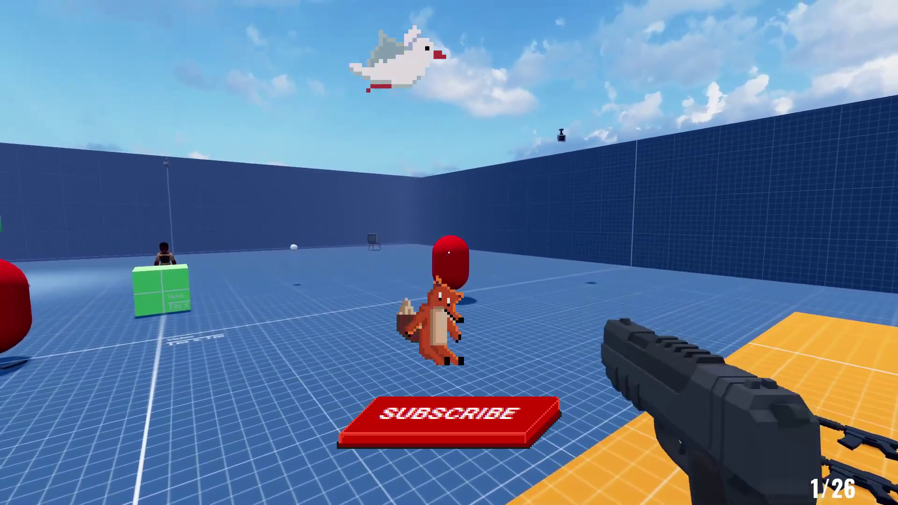
key("r")
left_click(449, 253)
left_click(449, 253)
left_click(450, 252)
left_click(449, 253)
left_click(450, 252)
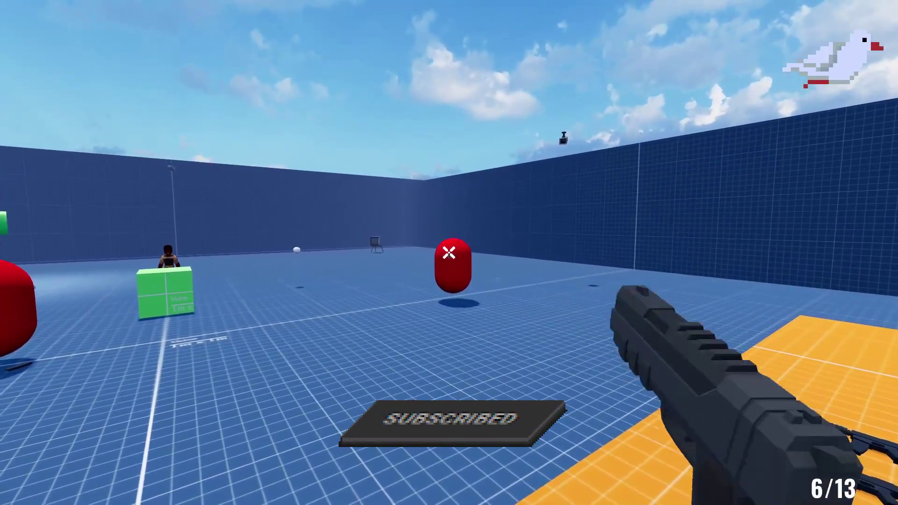
key("r")
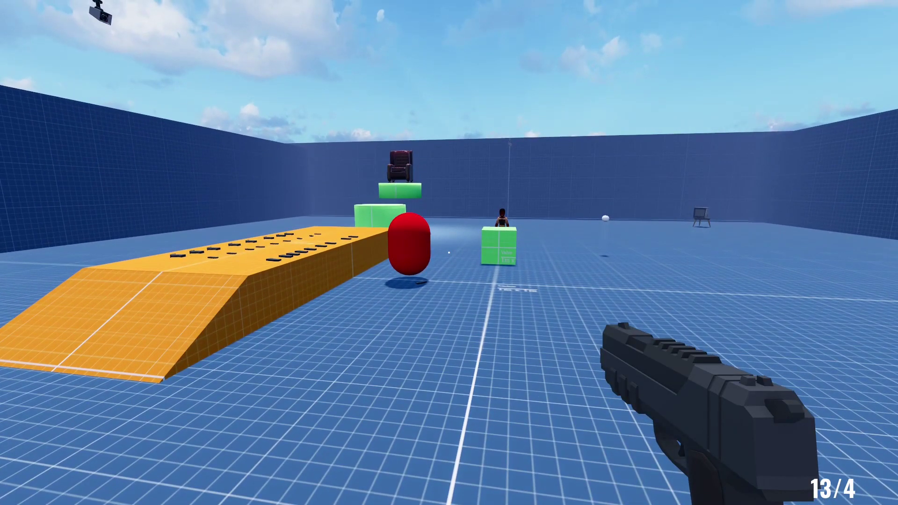
Swap the pistol for a rifle, throw the rifle with G, and retrieve the pistol
key("w")
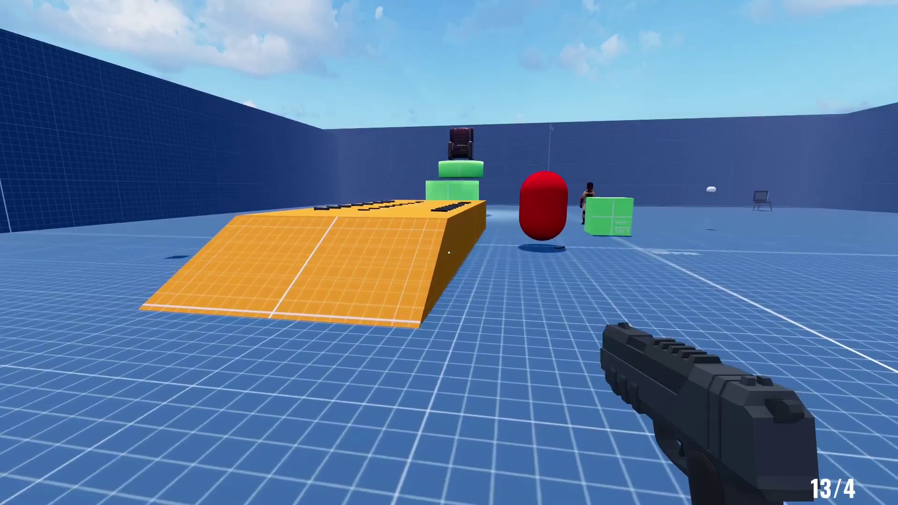
key("e")
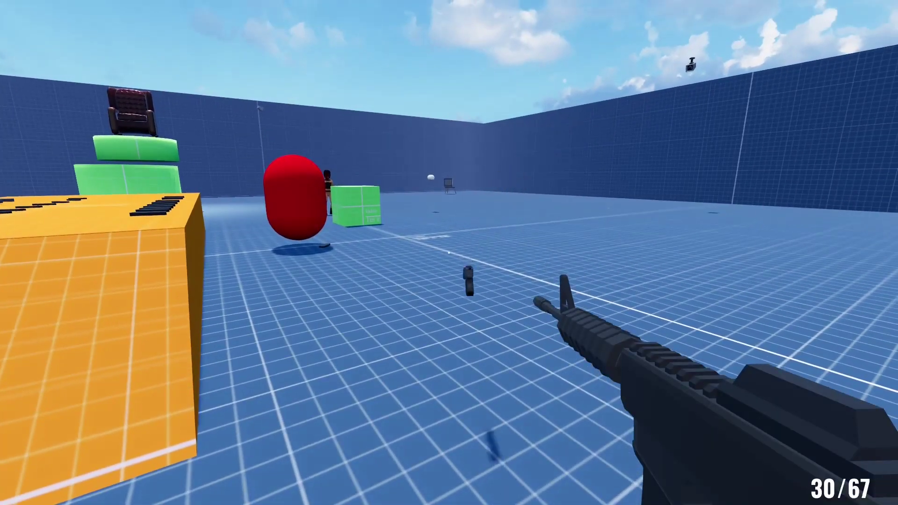
key("g")
key("w")
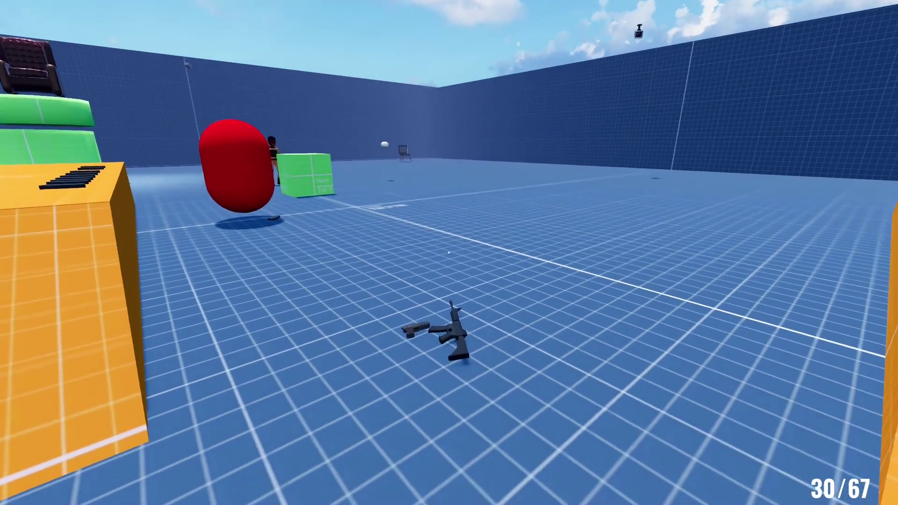
key("e")
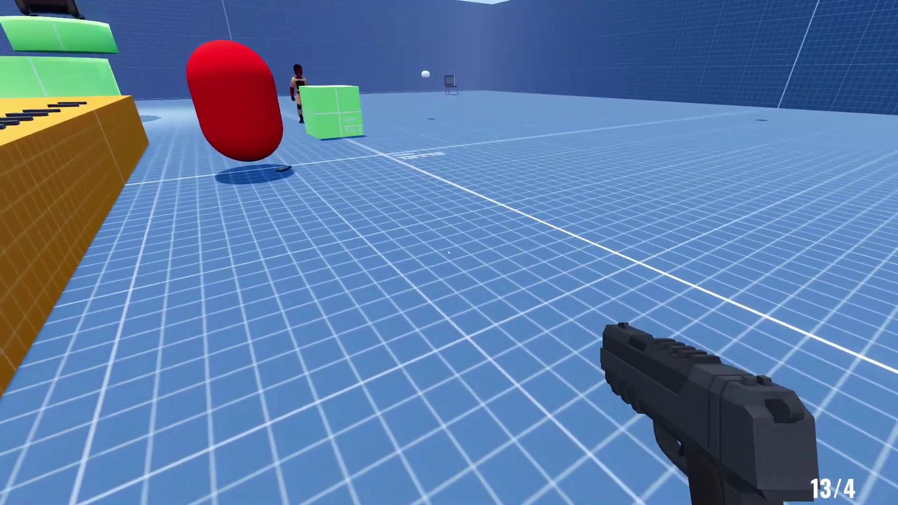
Trade the pistol for the rifle, throw the rifle forward, and pick it back up at 30/67
key("e")
key("g")
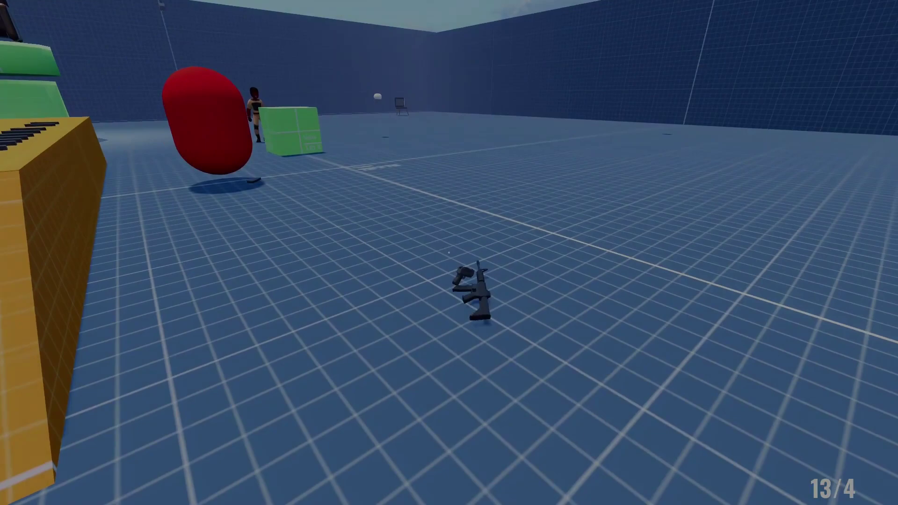
key("w")
key("e")
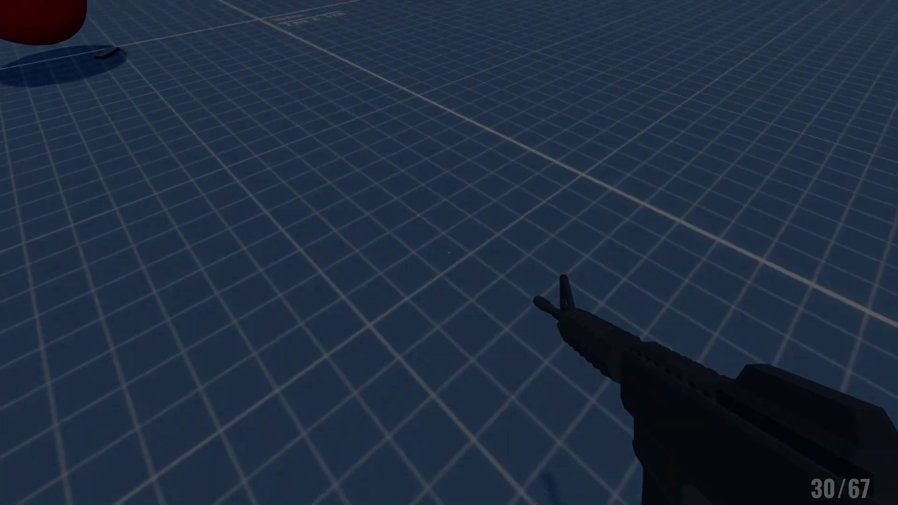